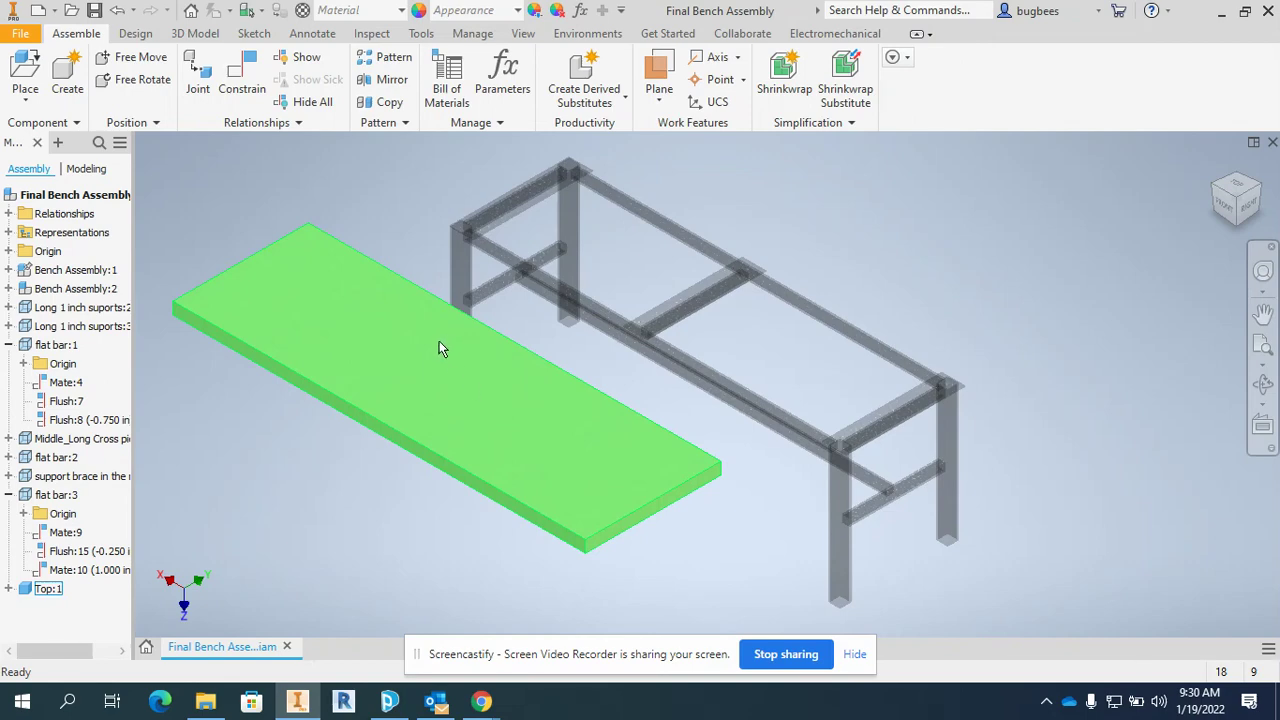
Mate the bench top board's top face onto the frame's top face.
left_click_drag(440, 348, 440, 342)
left_click(248, 70)
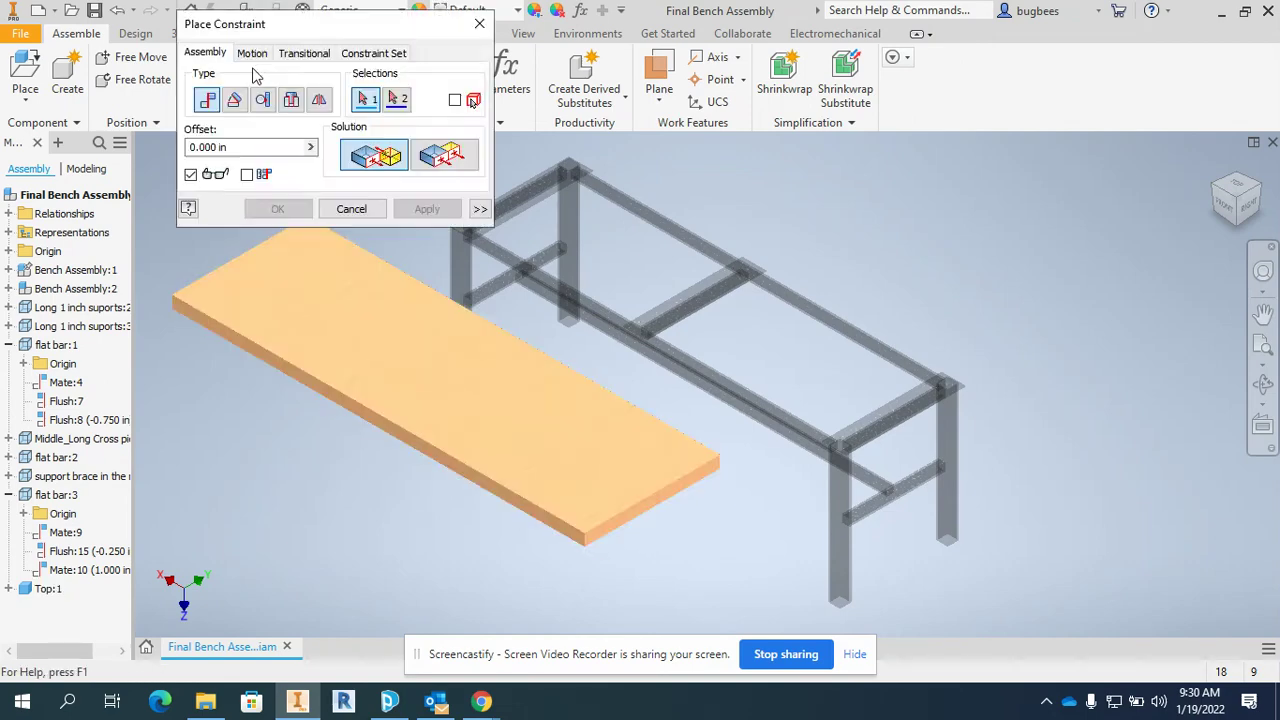
left_click_drag(325, 27, 278, 19)
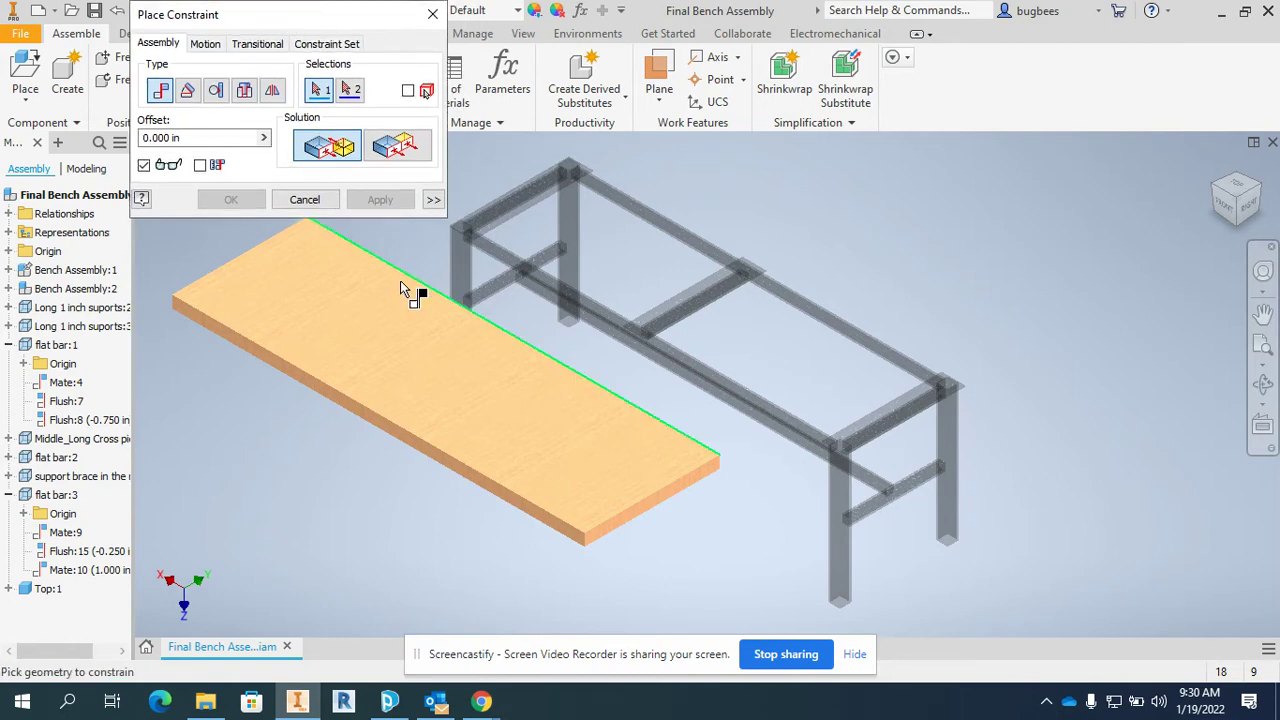
left_click(399, 347)
scroll(471, 229, "up", 5)
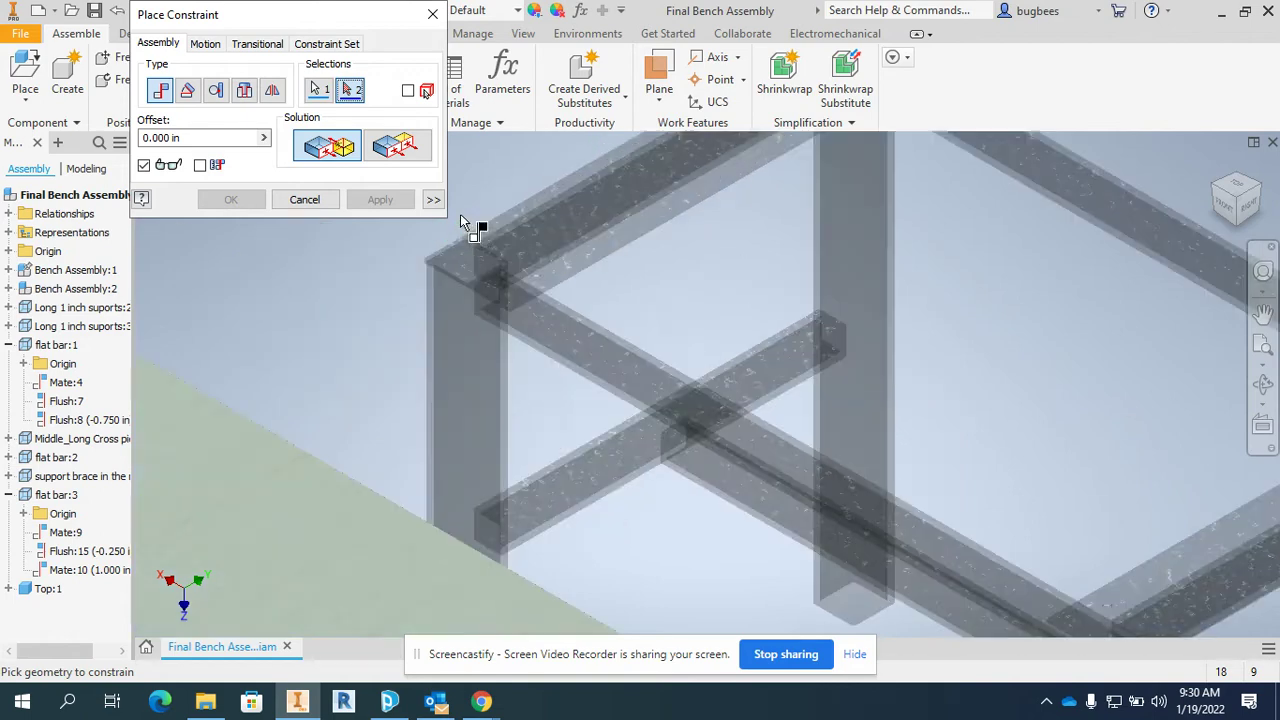
left_click(552, 328)
scroll(549, 319, "down", 5)
left_click(380, 200)
Switch the constraint to Flush and pick the board's front edge as first geometry.
left_click(397, 146)
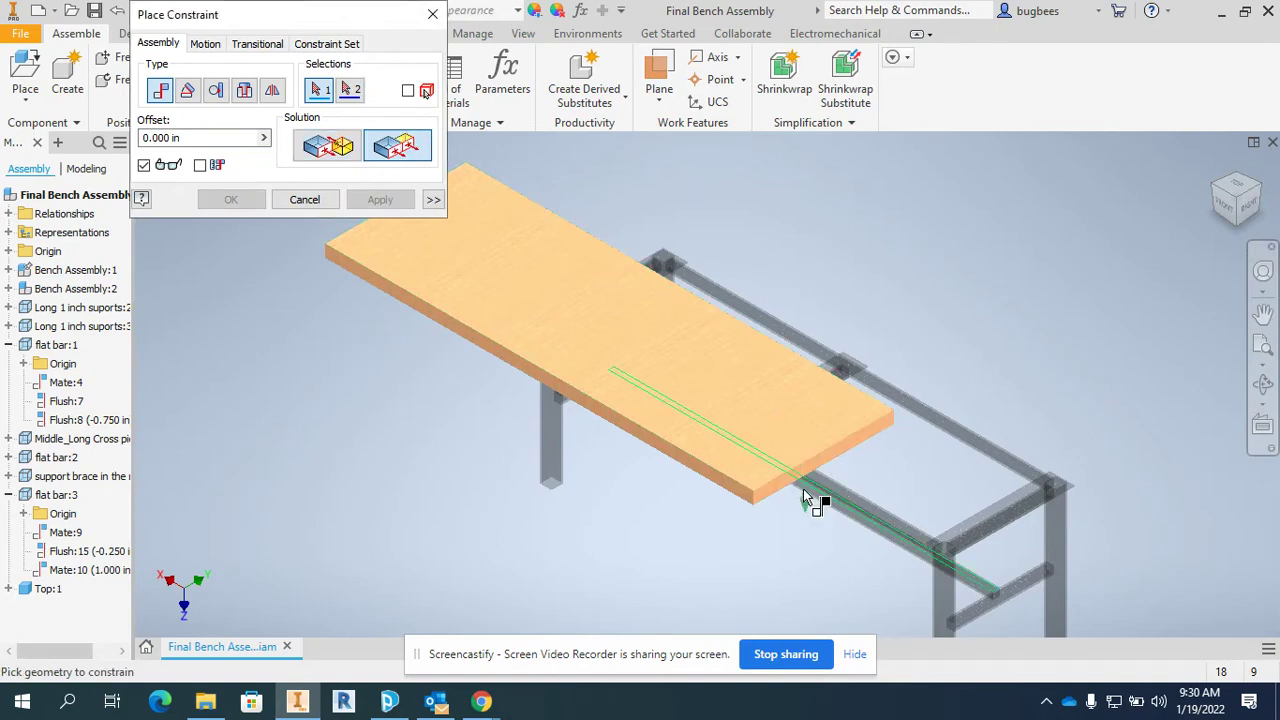
scroll(811, 503, "up", 4)
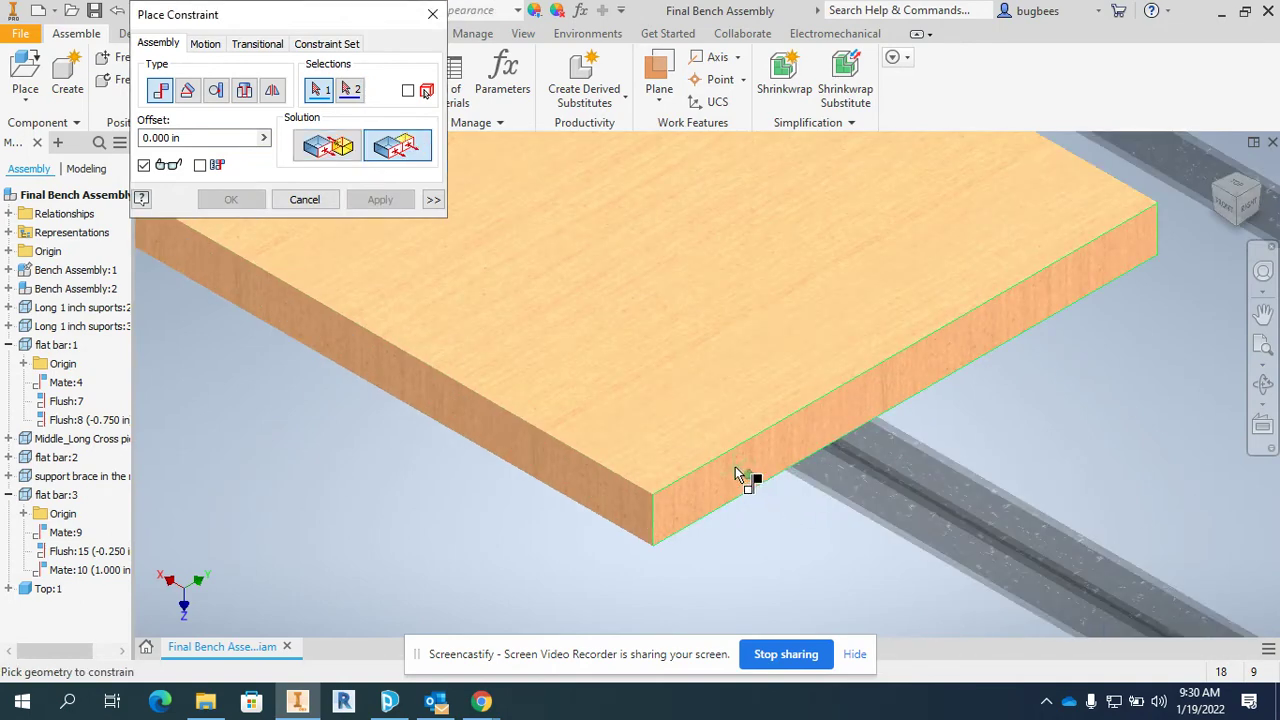
left_click(735, 466)
scroll(735, 466, "down", 5)
scroll(881, 527, "up", 6)
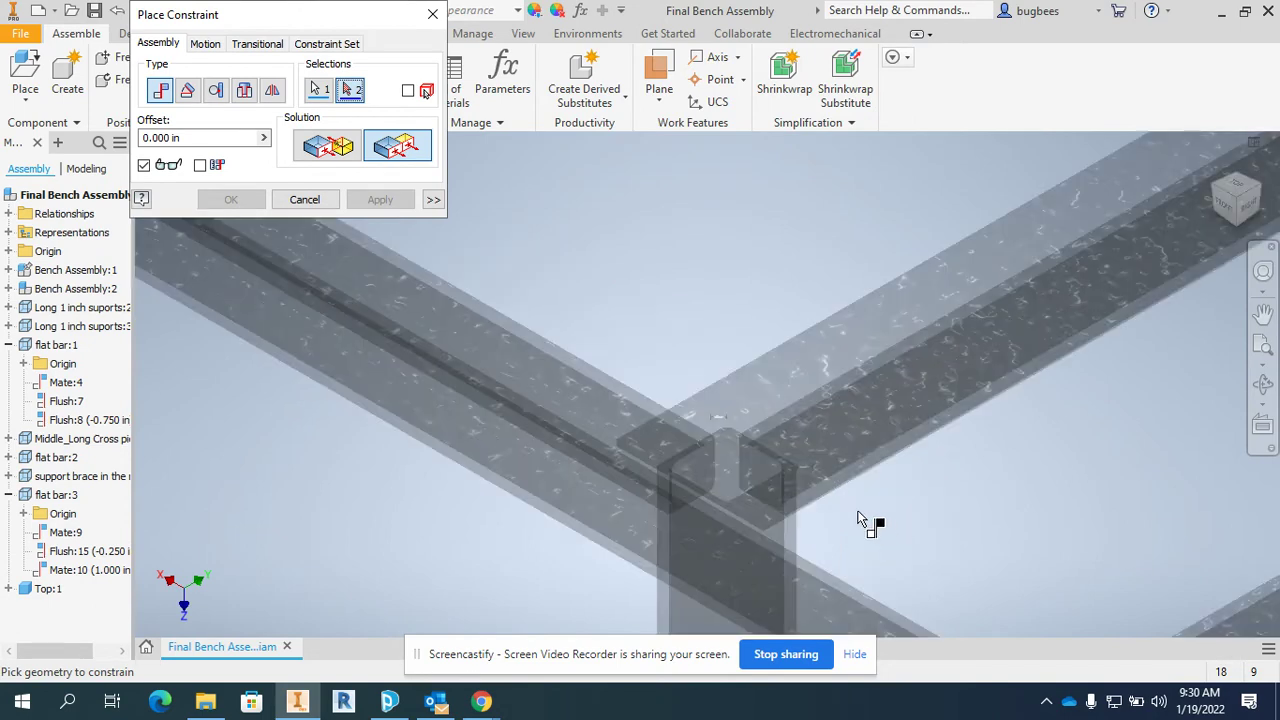
scroll(805, 515, "down", 5)
scroll(700, 357, "up", 3)
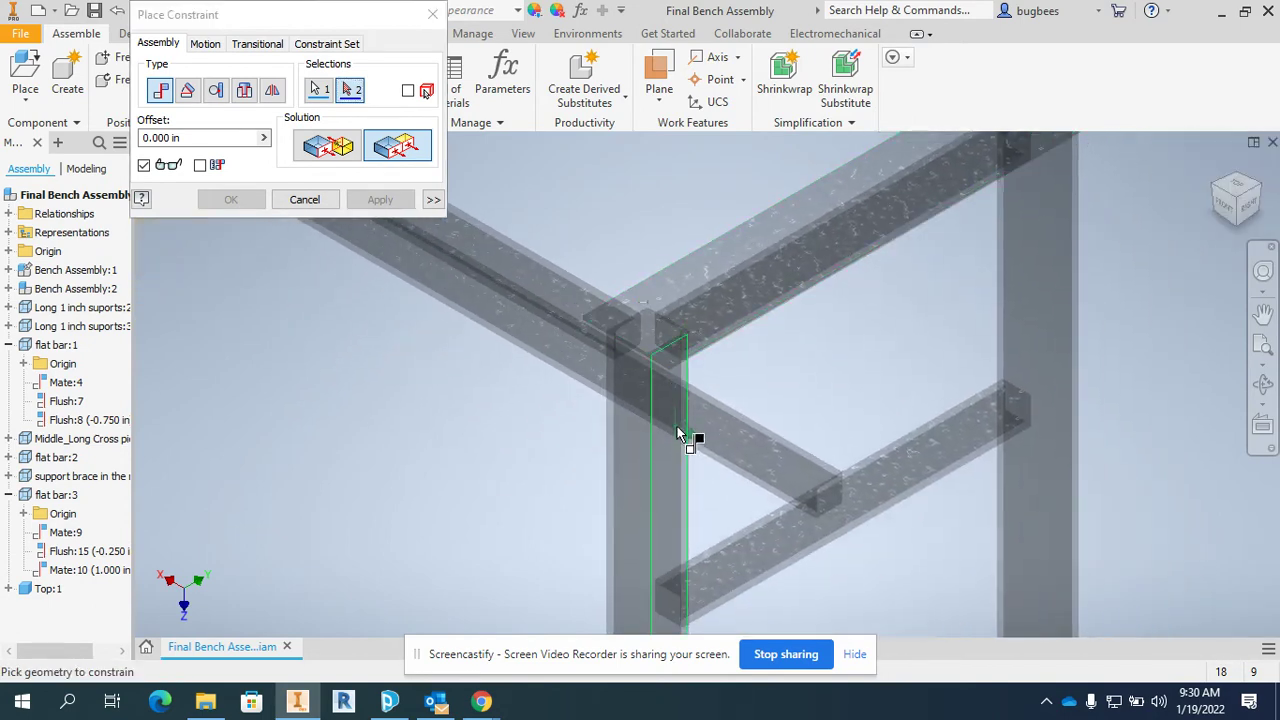
scroll(677, 392, "up", 4)
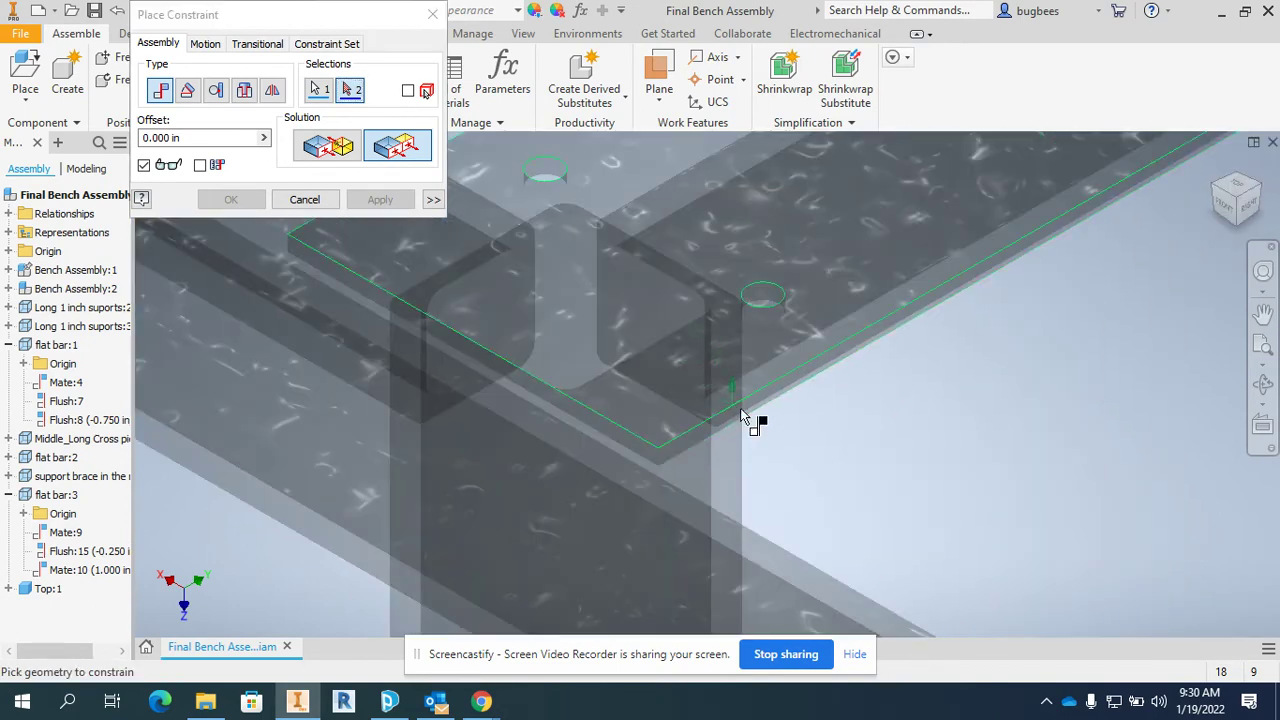
scroll(728, 430, "up", 2)
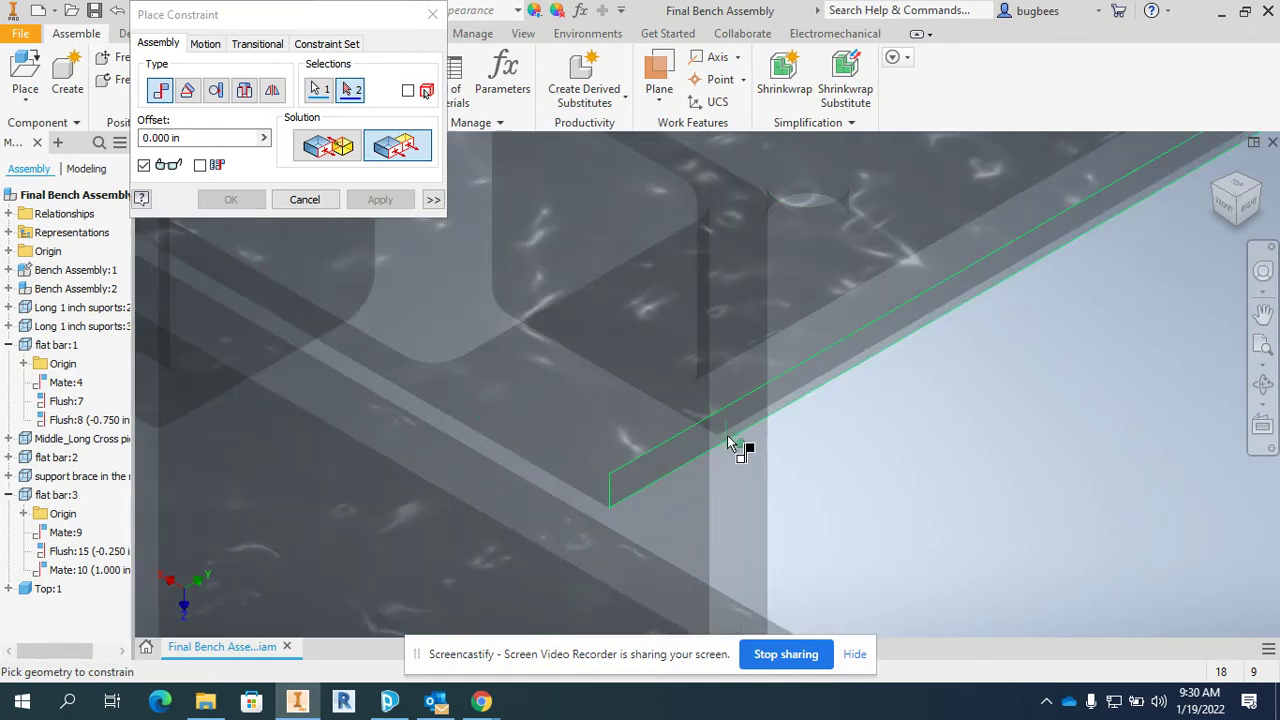
Pair the board edge with the frame's top edge and set the flush offset to -1 in.
left_click(707, 440)
scroll(708, 437, "down", 5)
left_click(1245, 184)
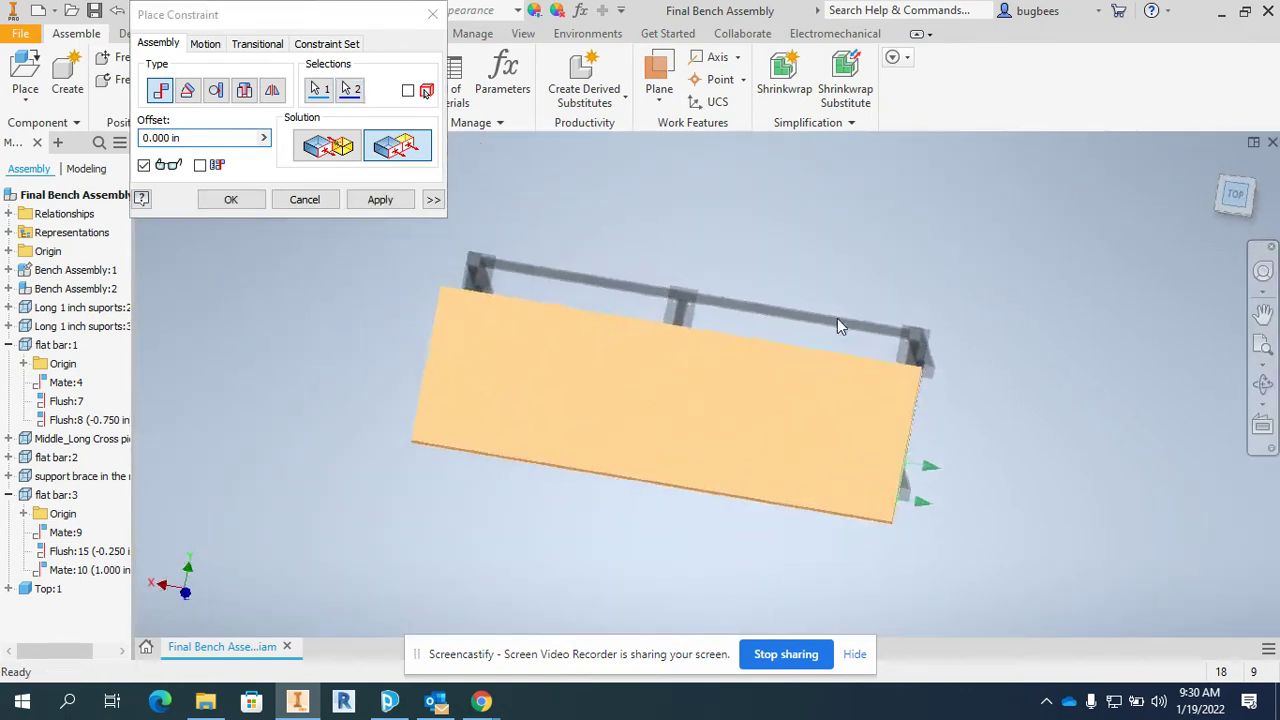
left_click(208, 138)
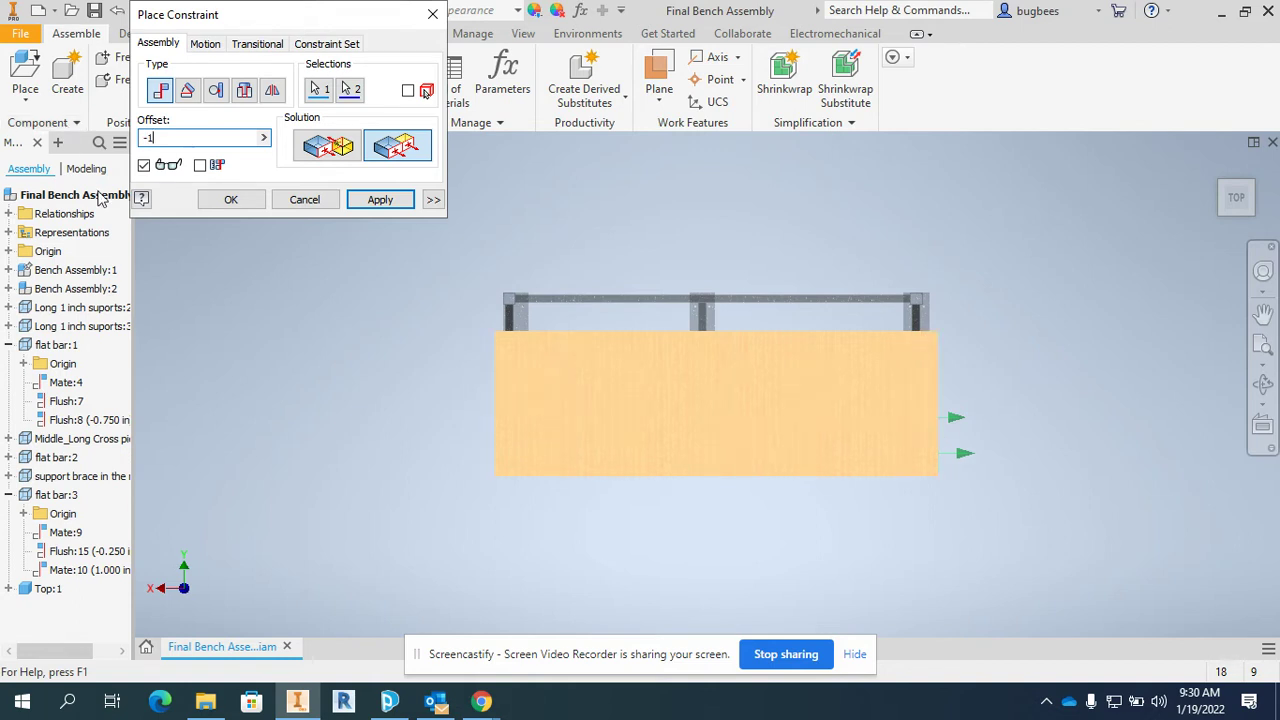
scroll(781, 350, "up", 5)
scroll(775, 360, "down", 6)
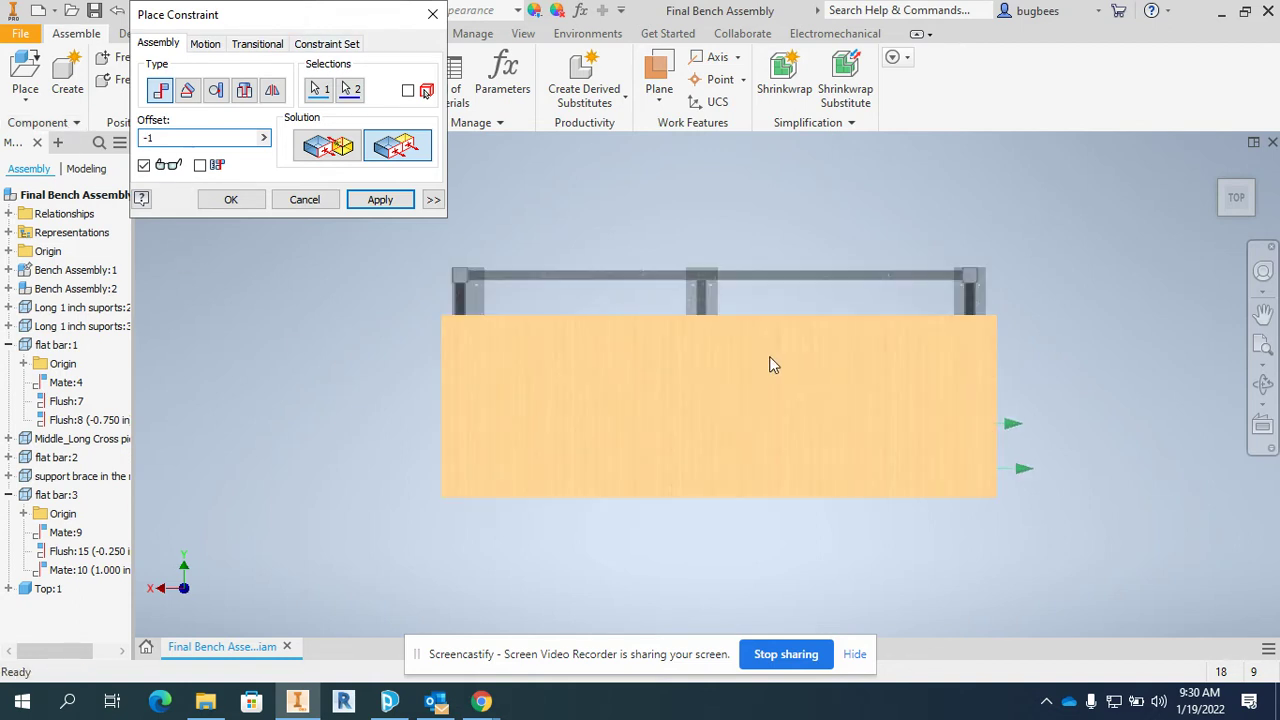
Apply the -1 in flush constraint, Flush:16, and return to the isometric view.
left_click(380, 199)
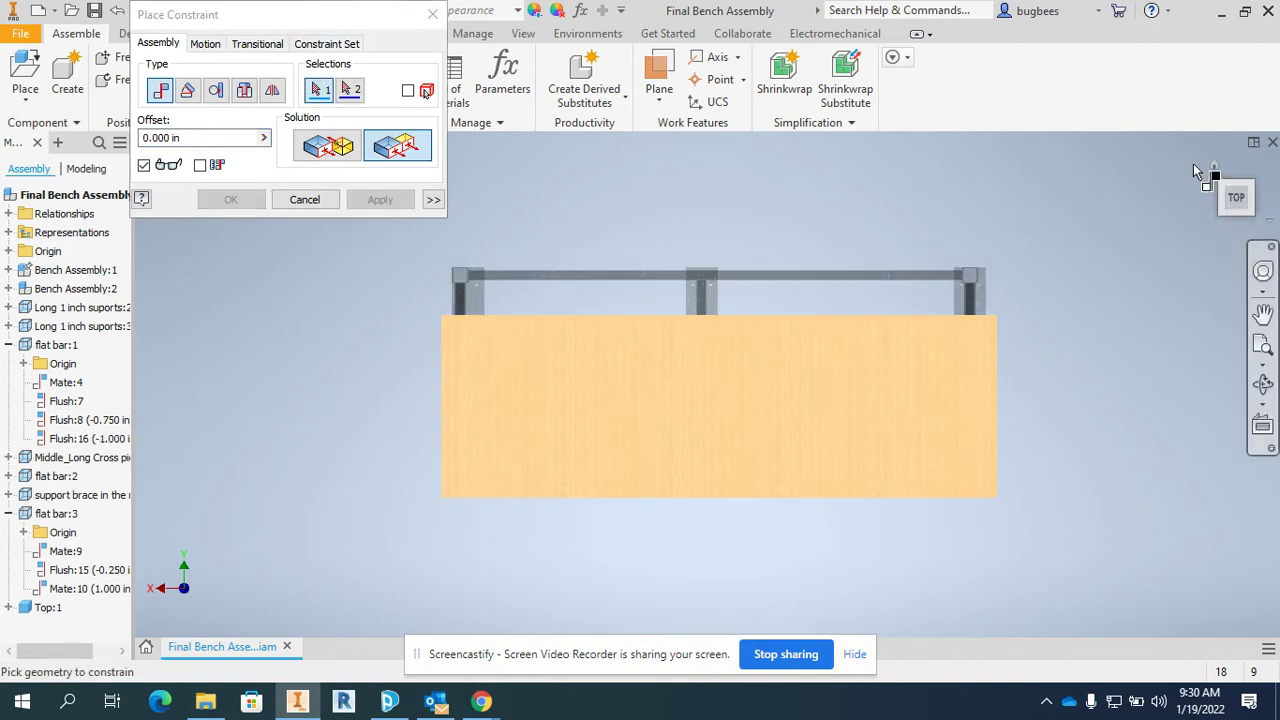
left_click(1218, 174)
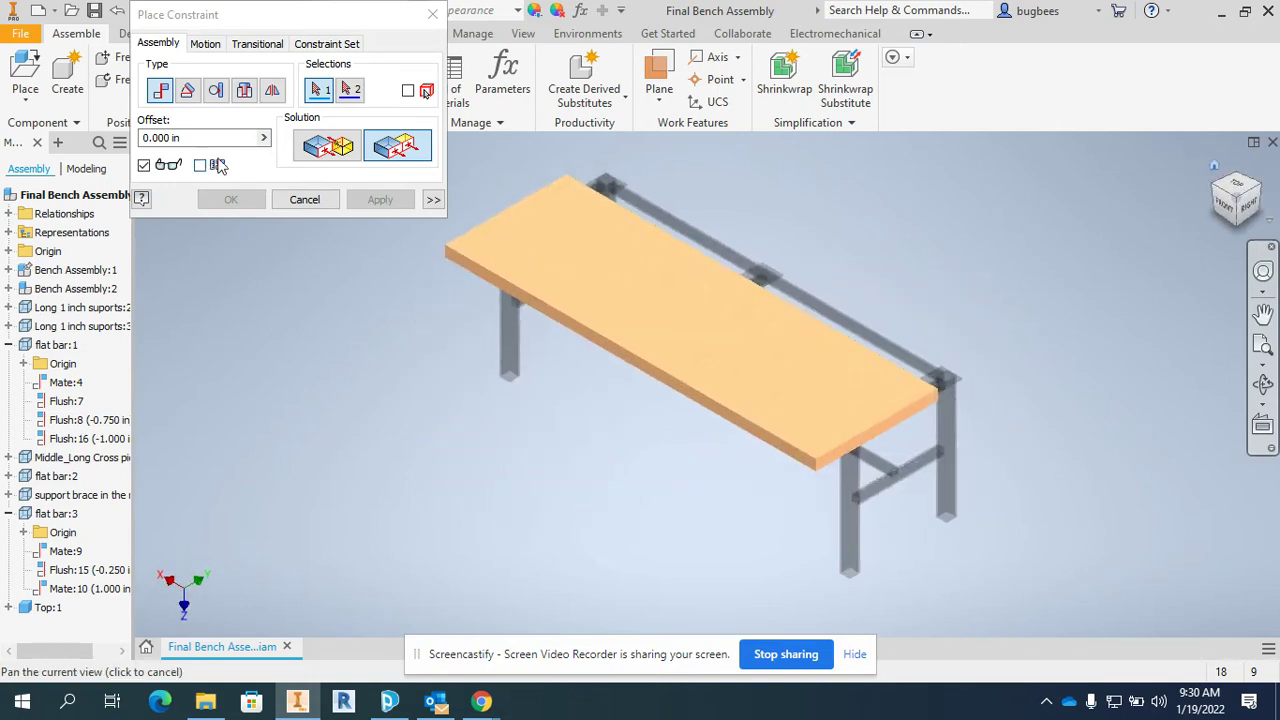
scroll(577, 335, "down", 4)
Pick the tabletop's side edge and, orbiting under the bench, the leg's edge.
left_click(599, 340)
scroll(605, 345, "up", 5)
scroll(745, 435, "down", 5)
scroll(745, 435, "down", 2)
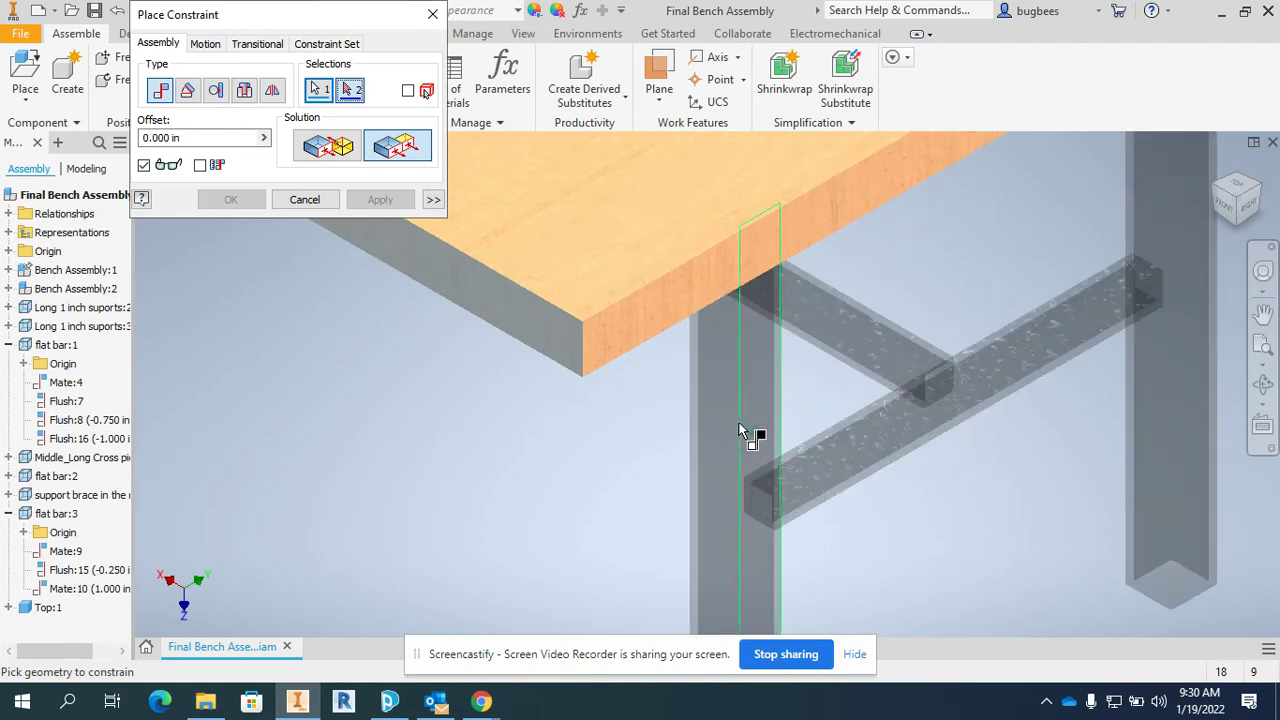
left_click(1255, 387)
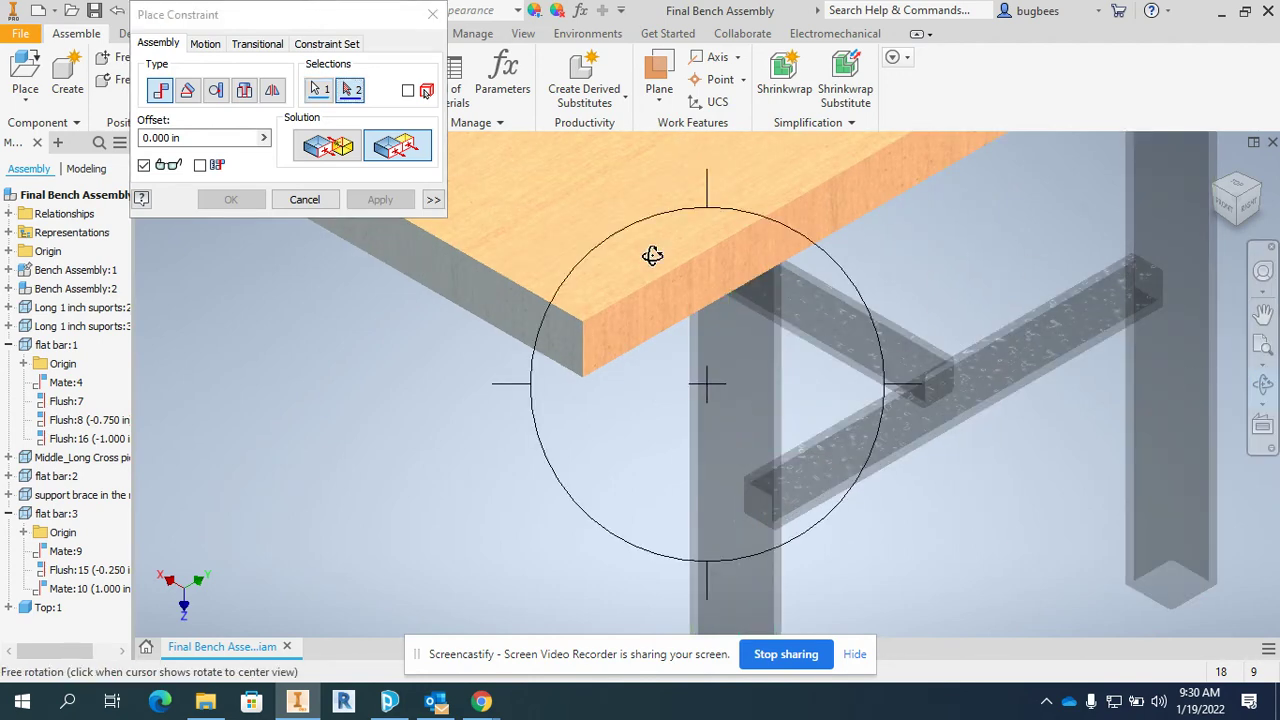
middle_click_drag(652, 251, 597, 457, "shift")
middle_click_drag(643, 289, 719, 355, "shift")
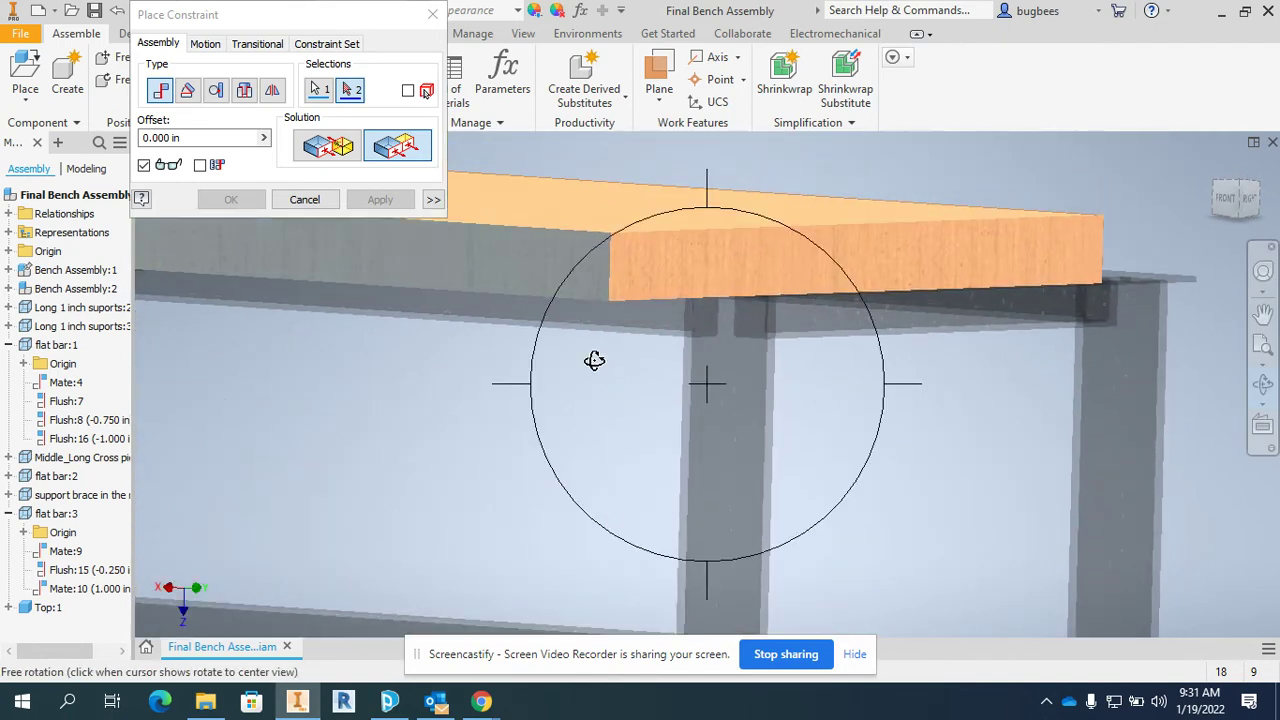
middle_click_drag(594, 360, 597, 334, "shift")
middle_click_drag(721, 146, 749, 220, "shift")
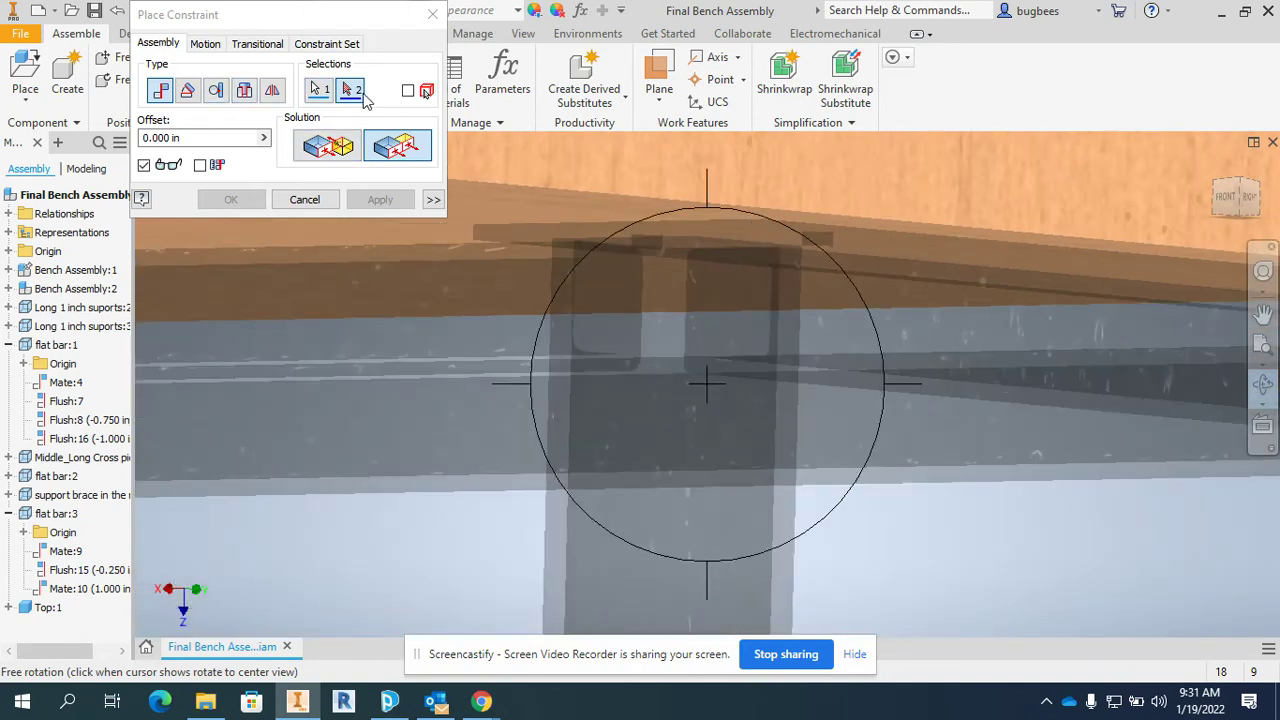
key("Escape")
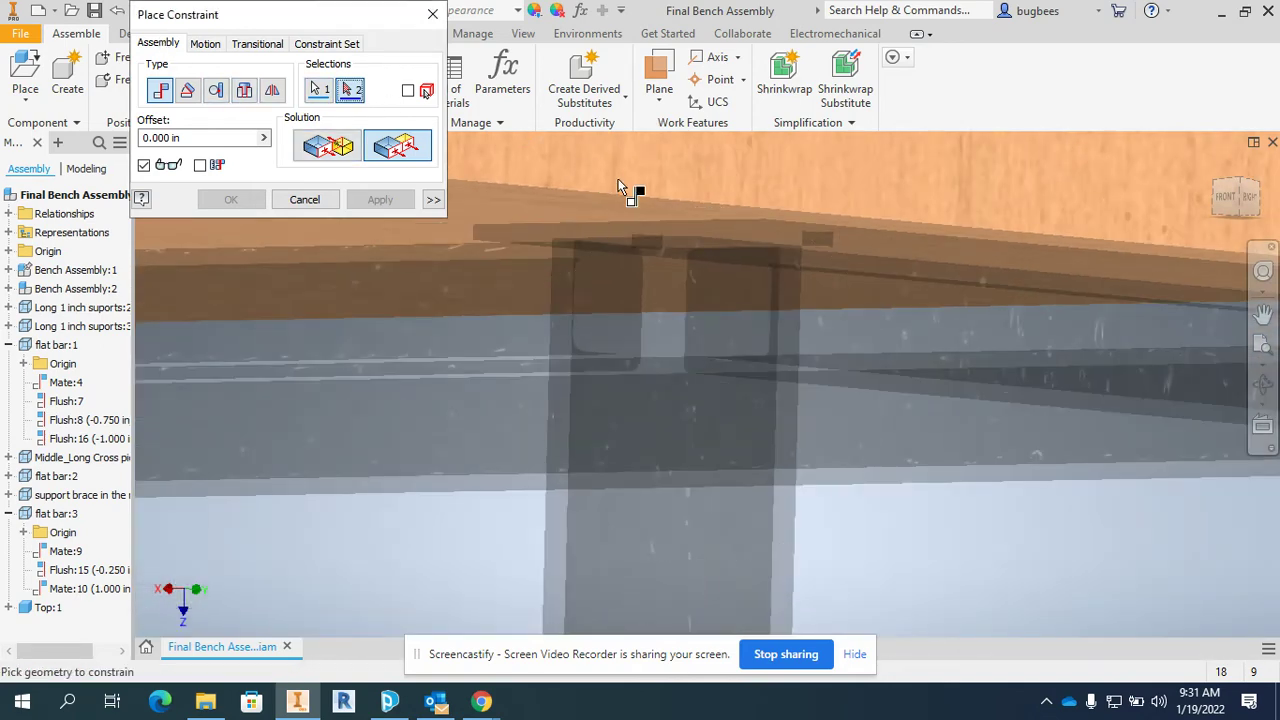
left_click(640, 232)
Set the offset to -1 and apply Flush:17, then view the bench from underneath.
left_click(1218, 177)
left_click(1232, 182)
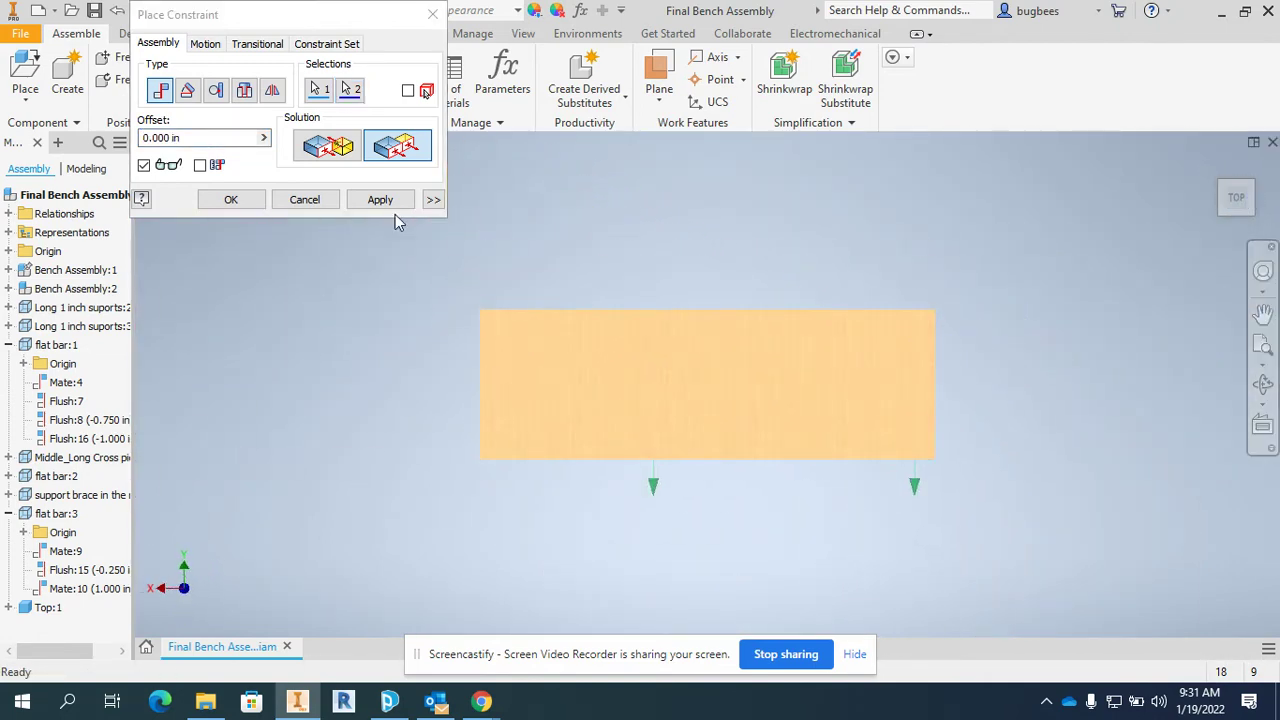
left_click(193, 137)
double_click(193, 137)
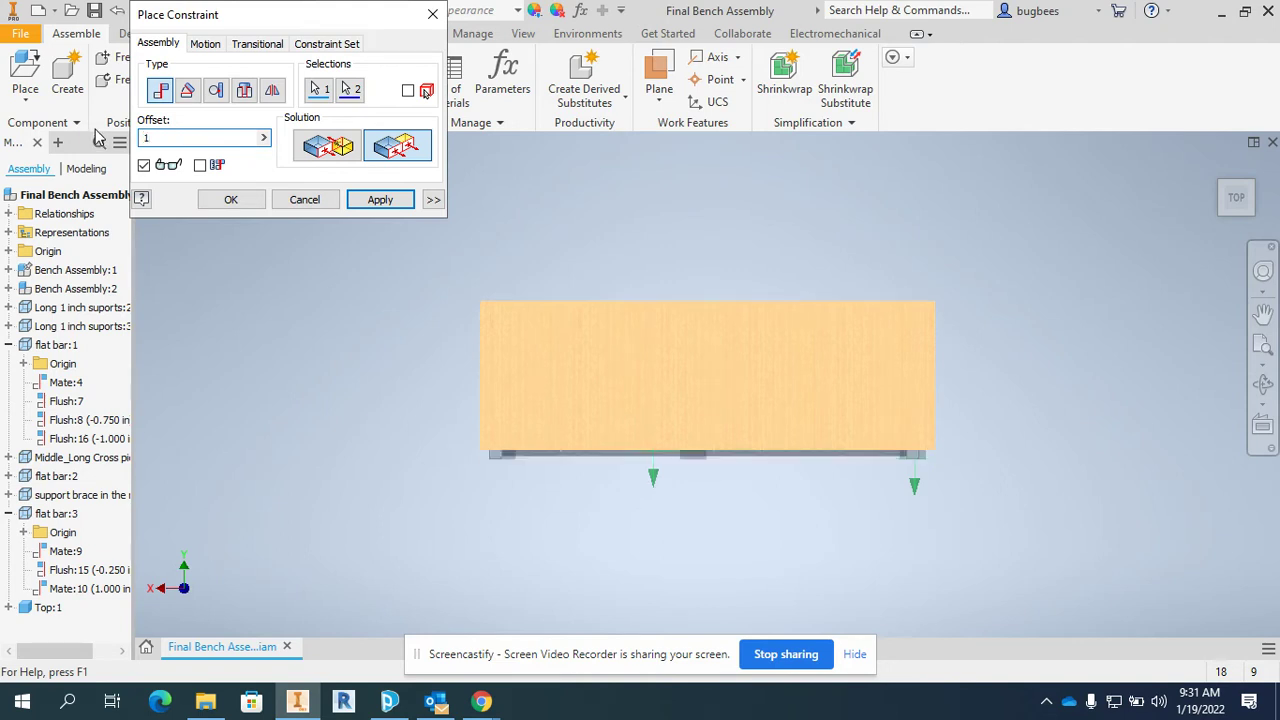
type("-1")
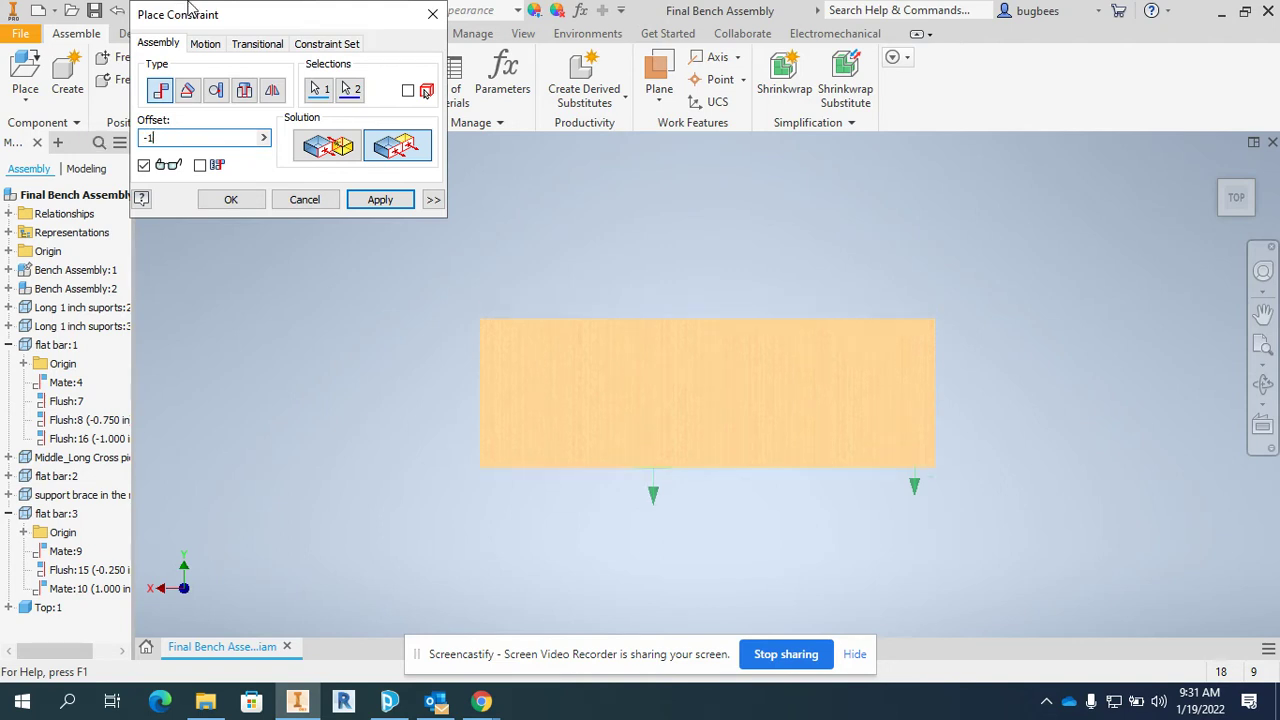
left_click(380, 200)
left_click(1238, 173)
left_click(1234, 174)
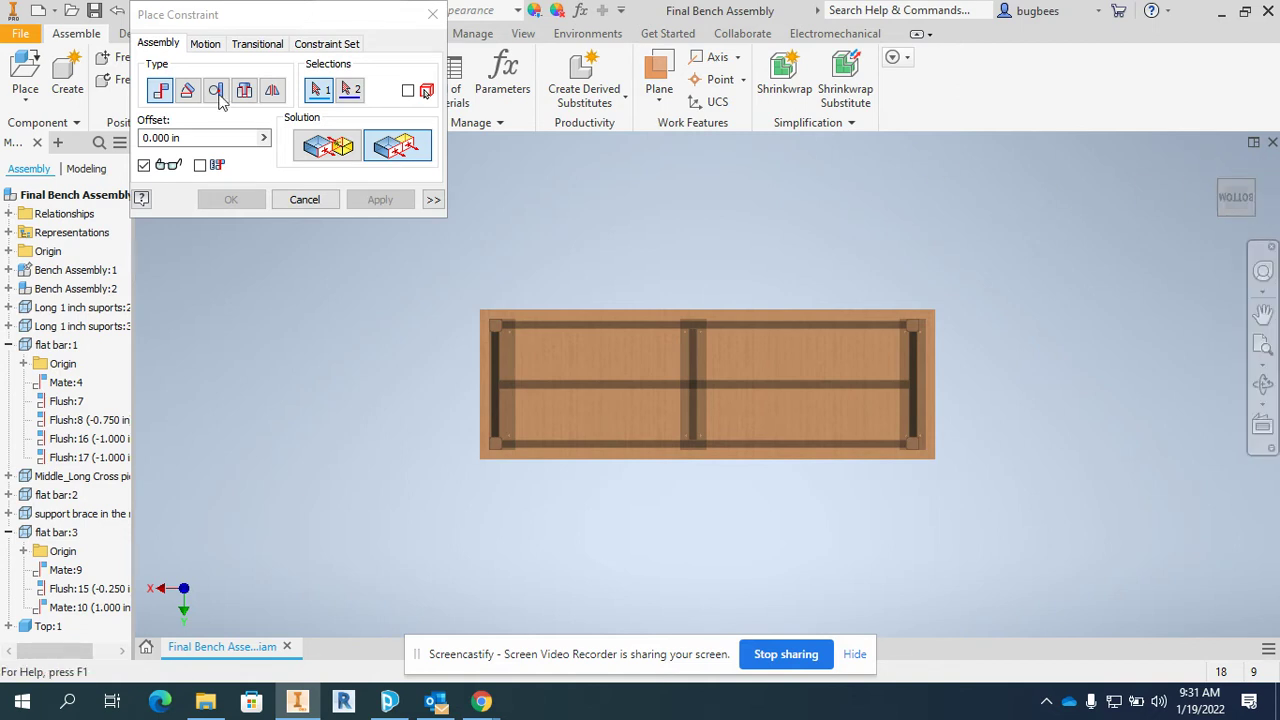
Close the constraint tool and create a new drawing from the ANSI (in).idw template.
left_click(305, 200)
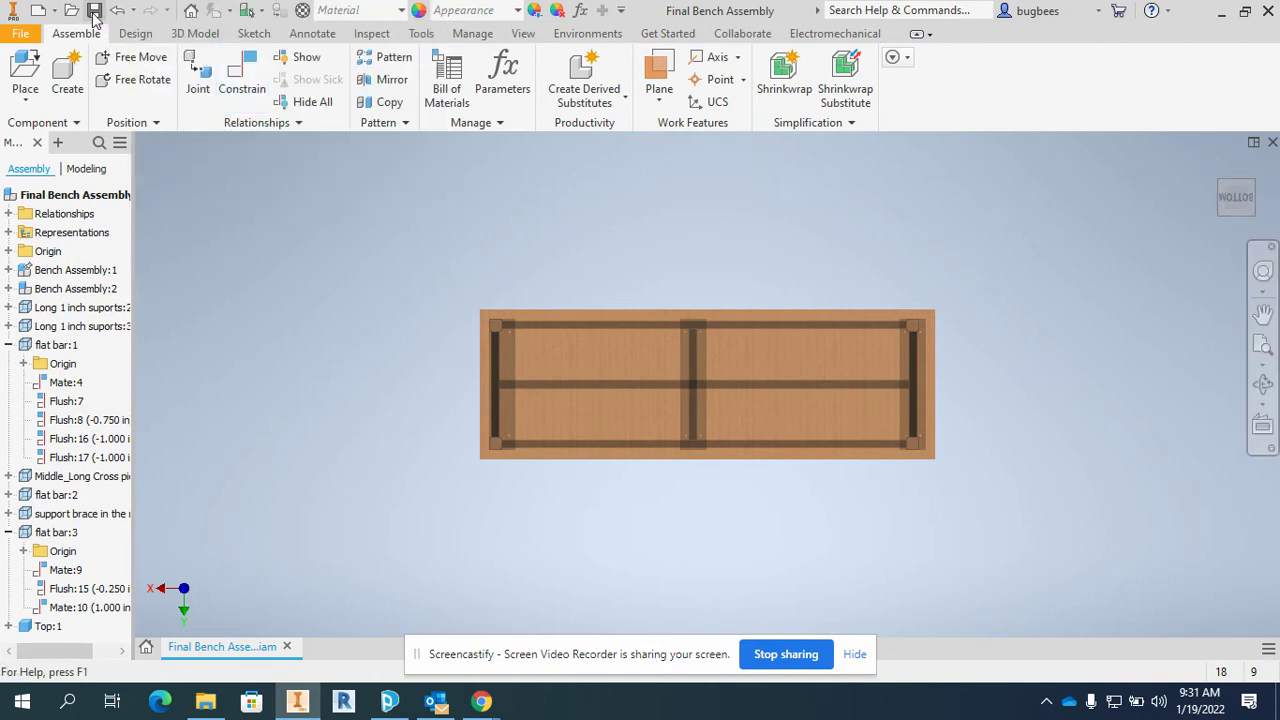
left_click(1210, 163)
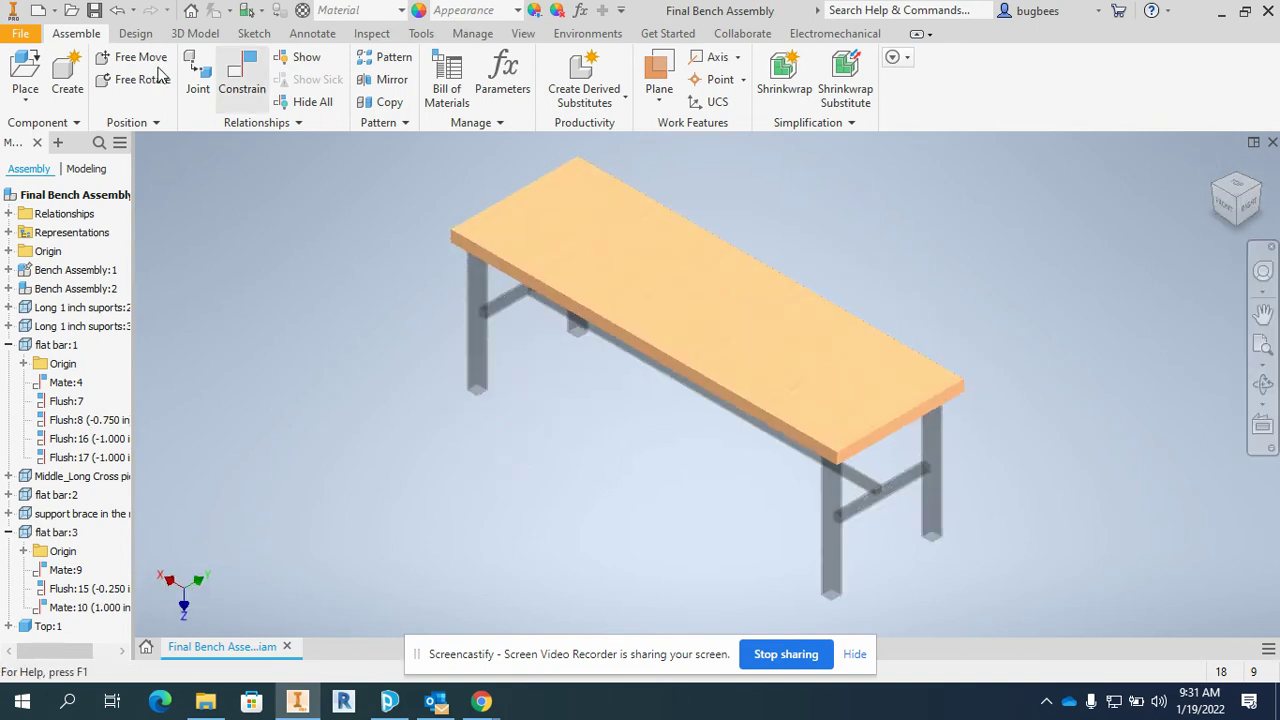
left_click(18, 34)
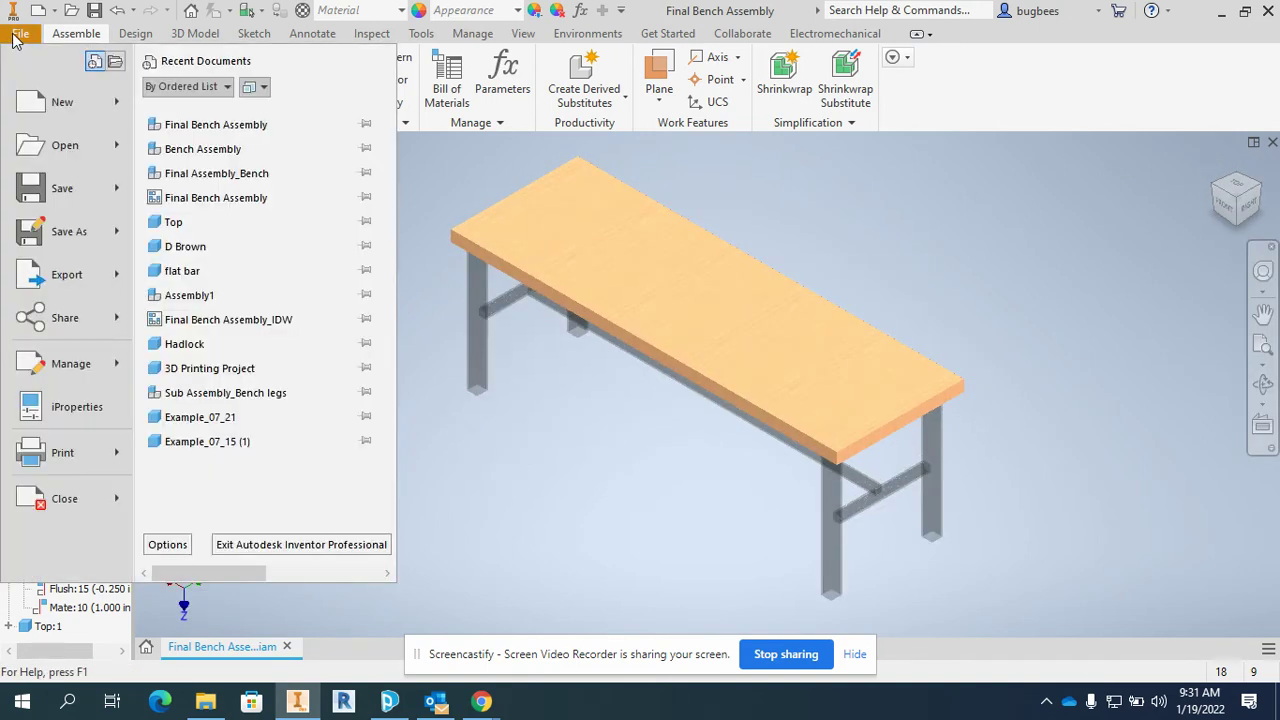
left_click(47, 108)
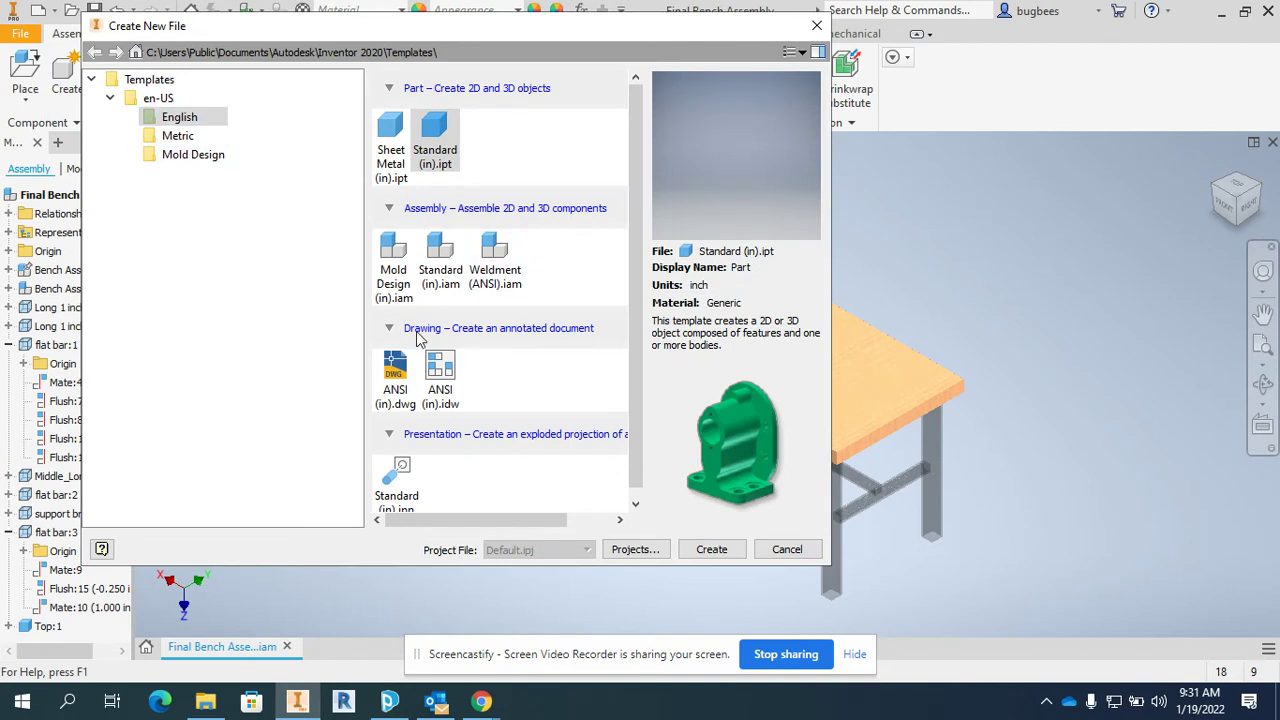
left_click(453, 388)
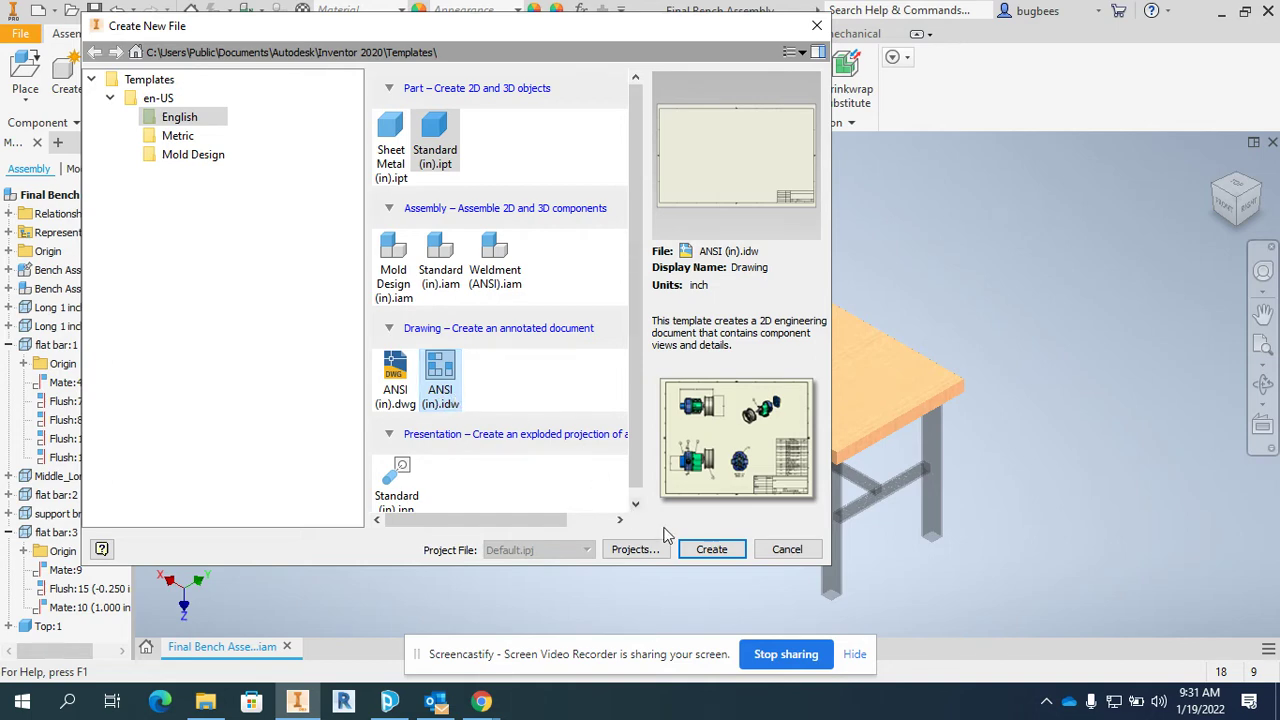
left_click(705, 548)
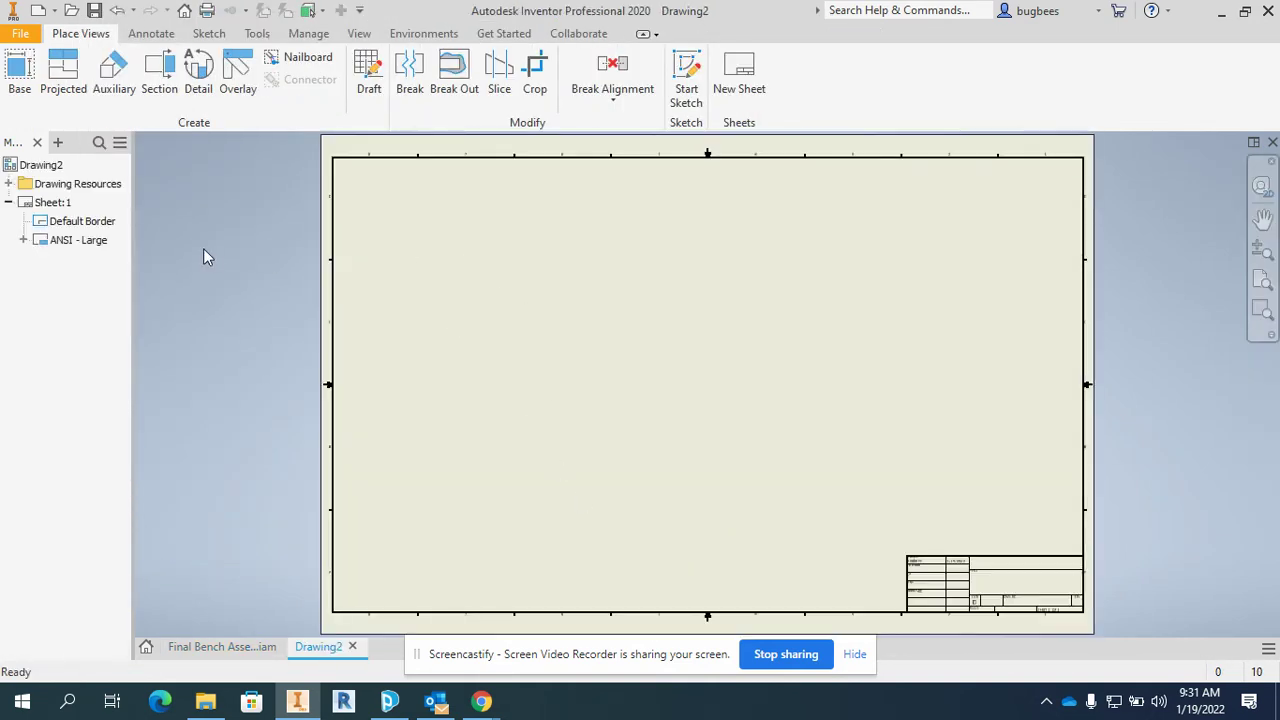
Edit Sheet:1 and change its size to A (8.5 x 11 in, landscape).
right_click(52, 204)
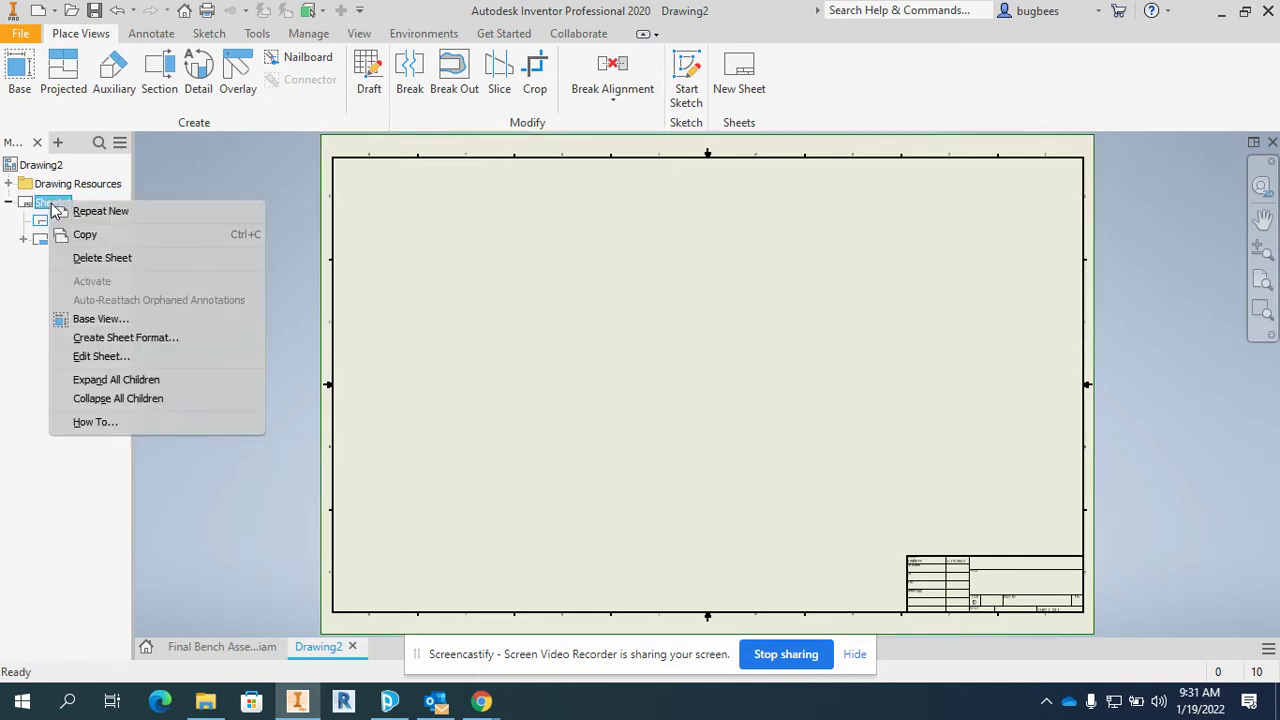
left_click(337, 184)
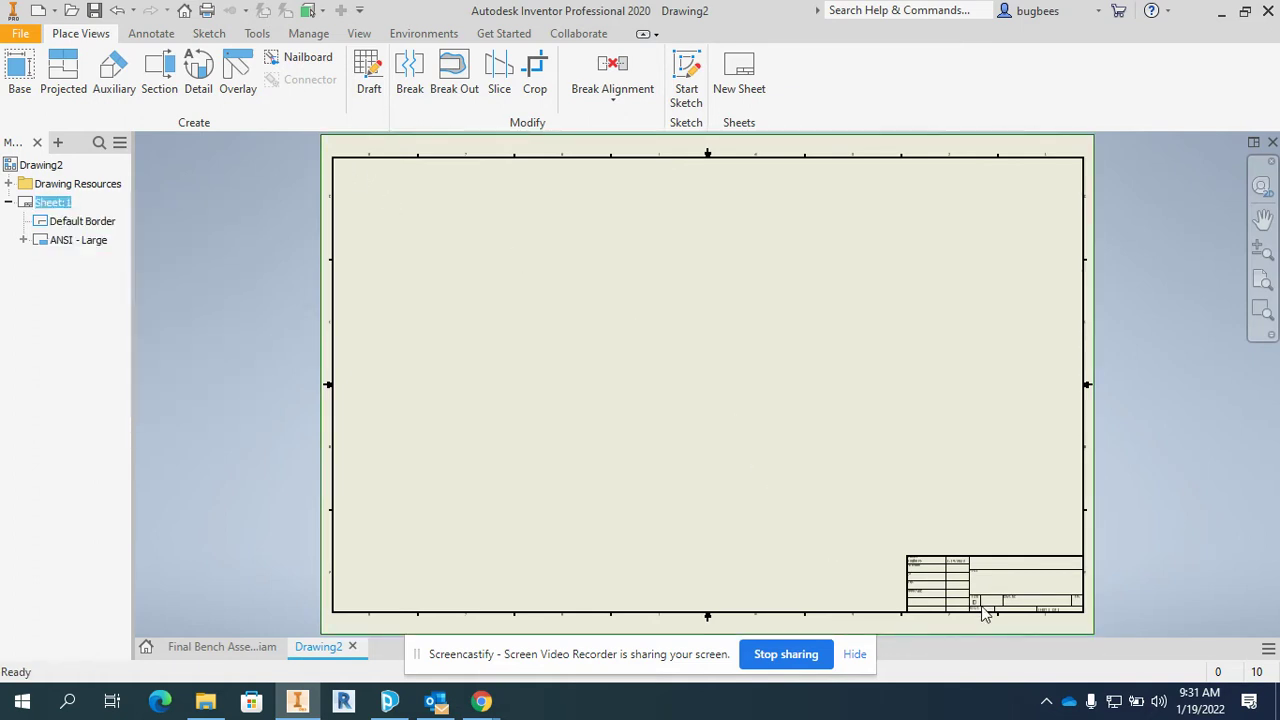
scroll(981, 607, "up", 5)
scroll(981, 607, "down", 8)
scroll(979, 612, "up", 5)
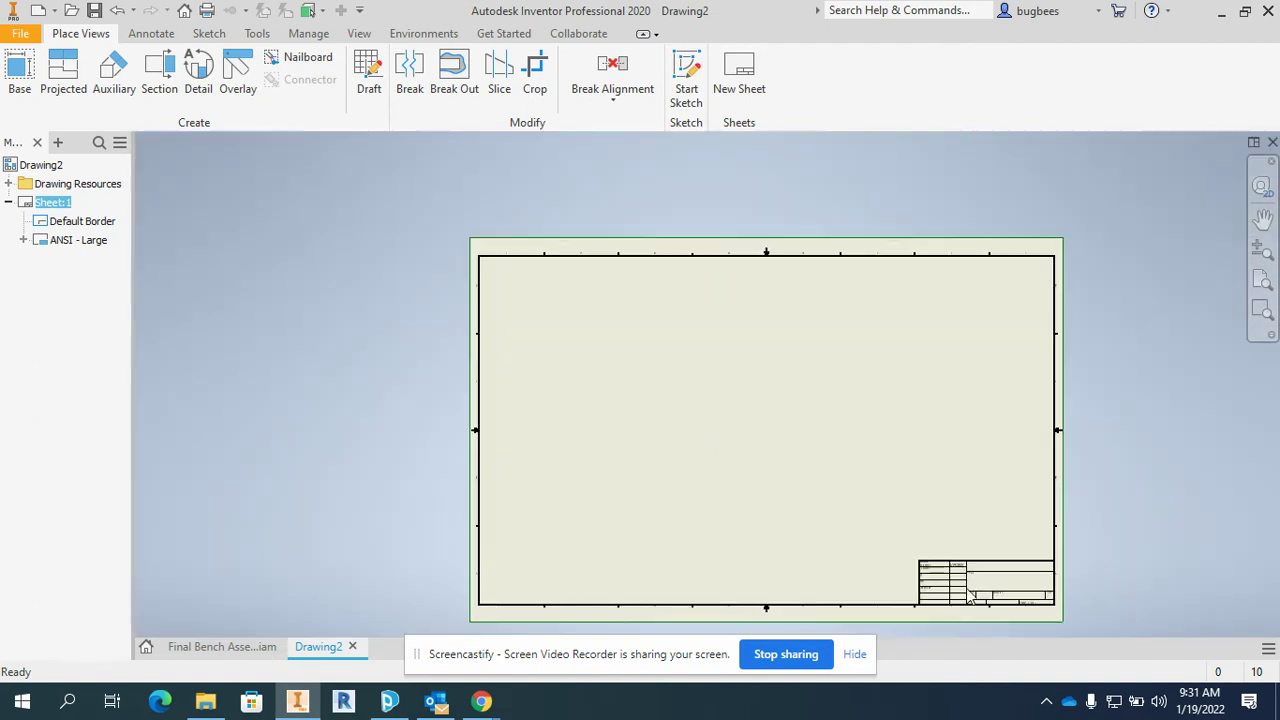
right_click(50, 207)
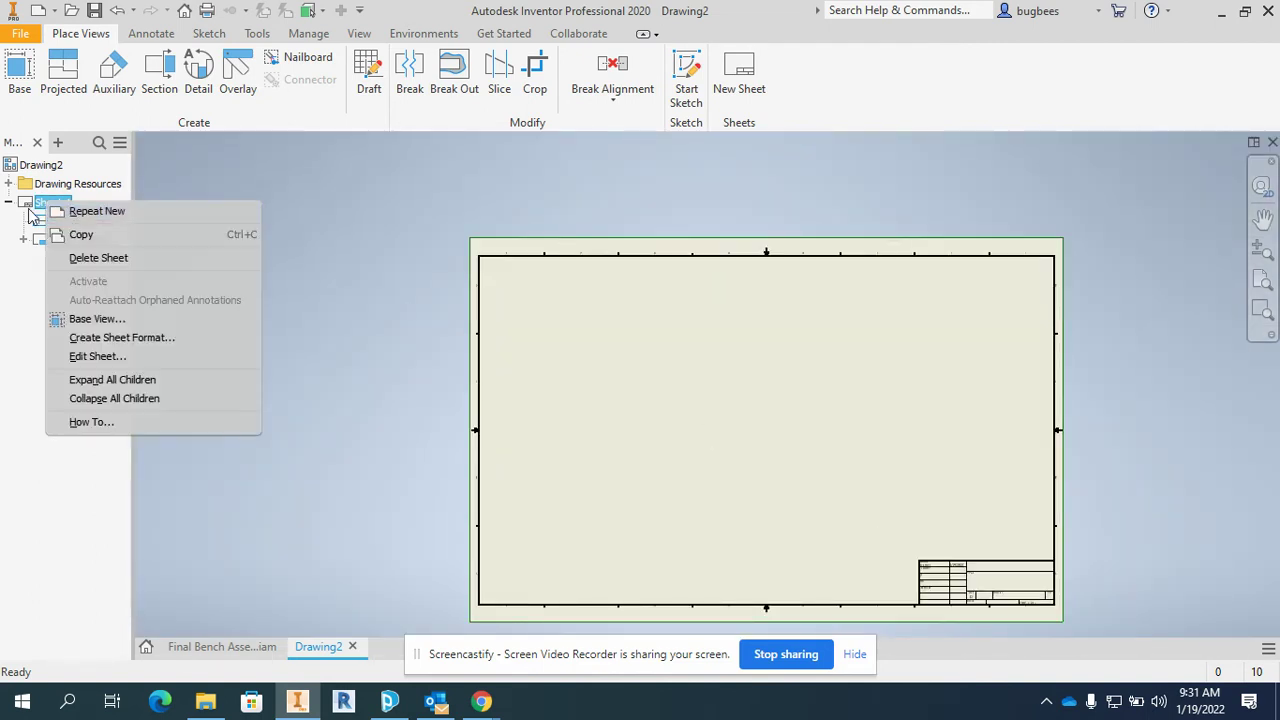
left_click(80, 356)
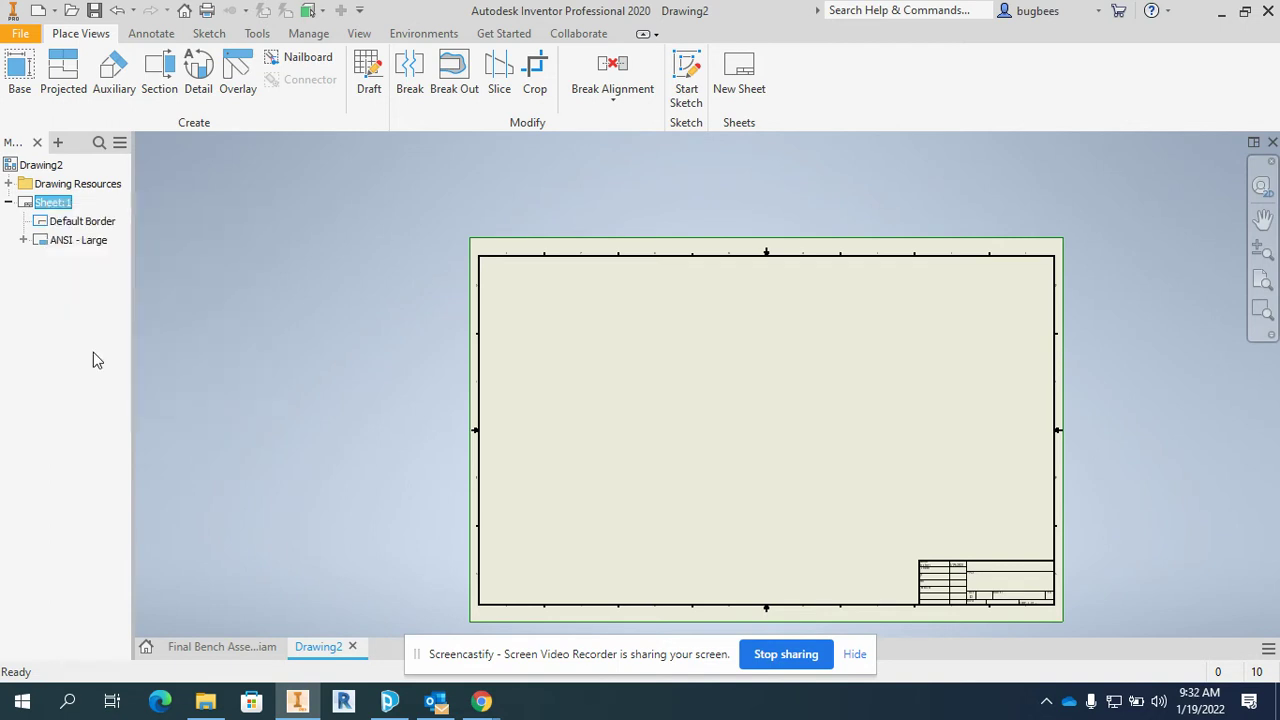
left_click(181, 264)
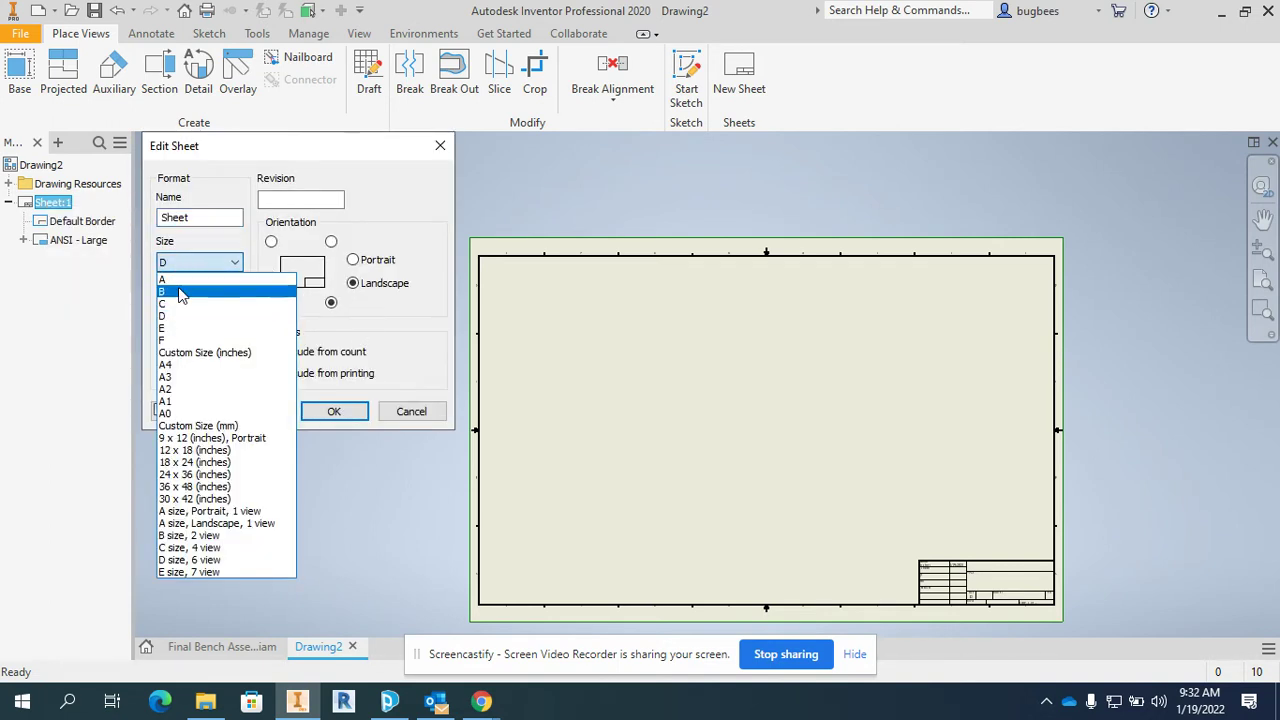
left_click(176, 279)
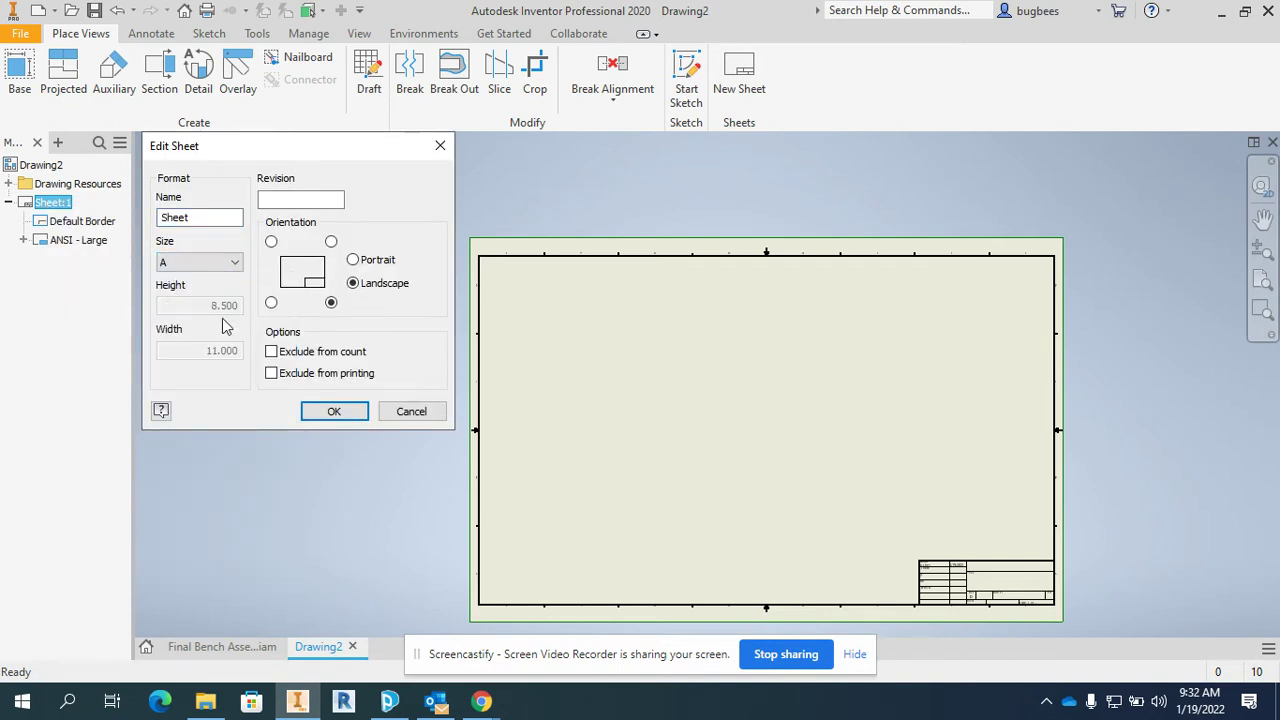
left_click(324, 412)
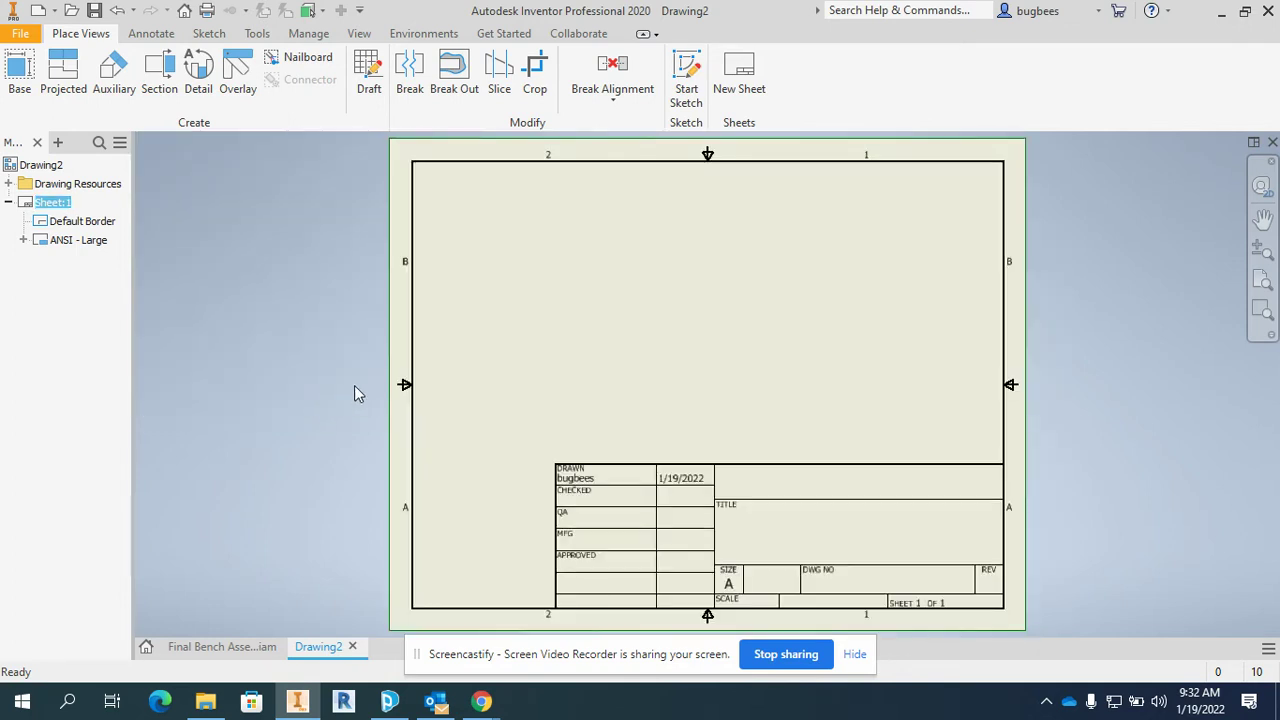
Place a front base view with top and side projections, Hidden Line style, scale 0.06 : 1.
left_click(17, 66)
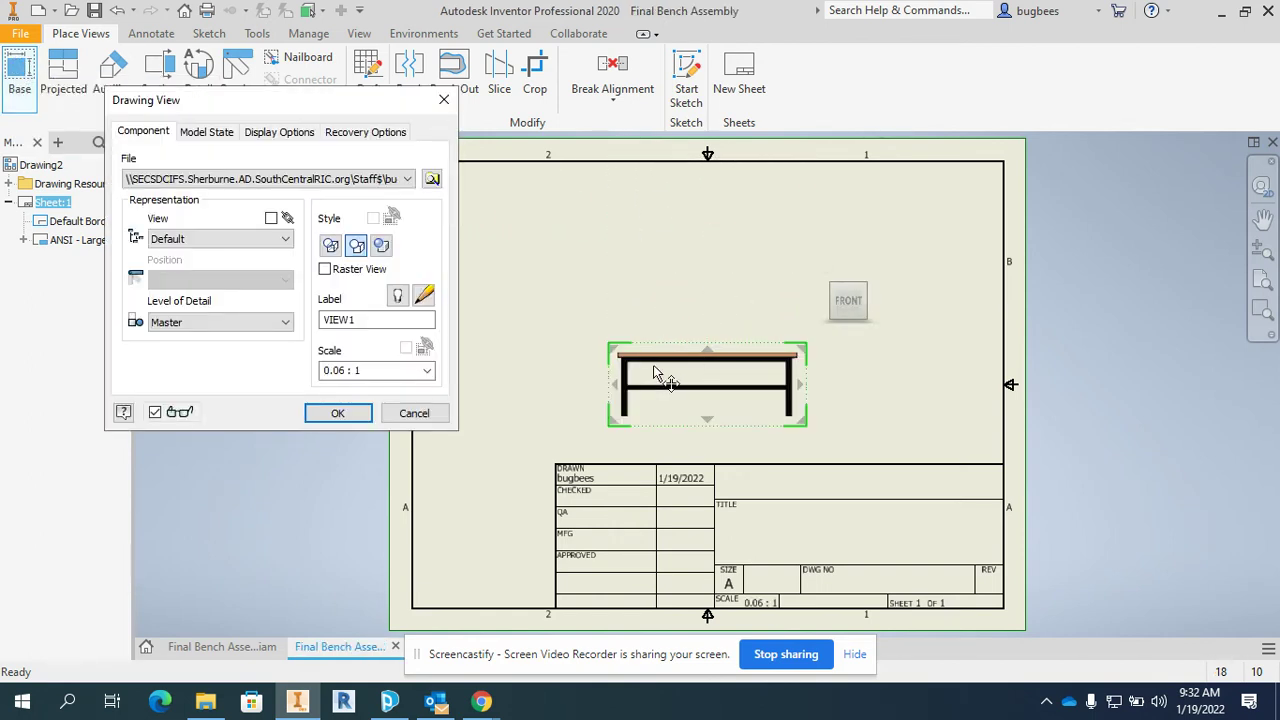
left_click_drag(663, 363, 514, 366)
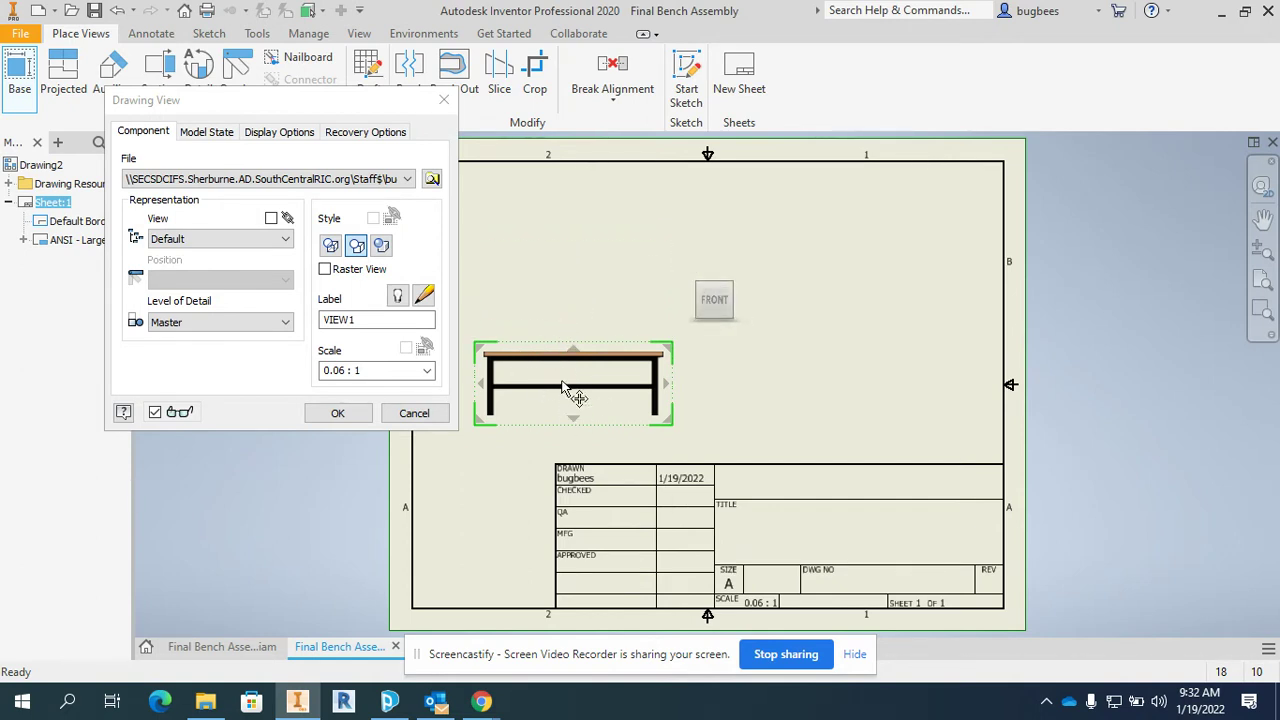
left_click(562, 243)
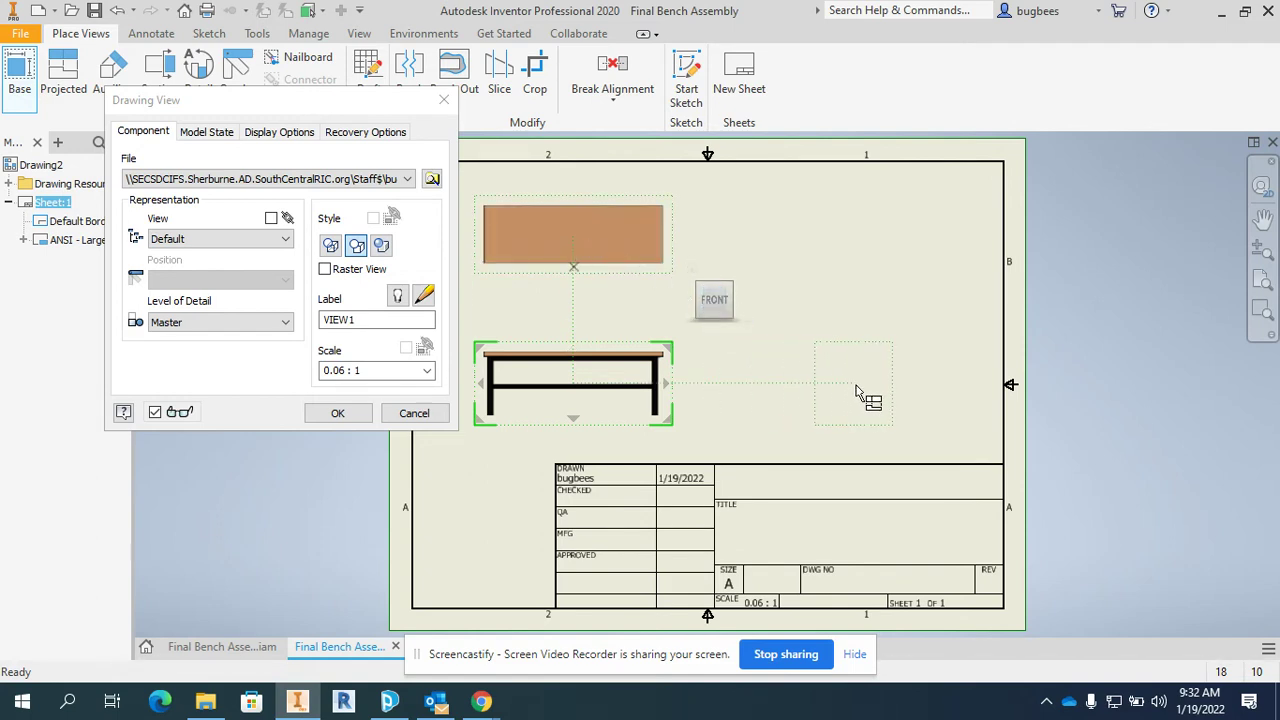
left_click(862, 393)
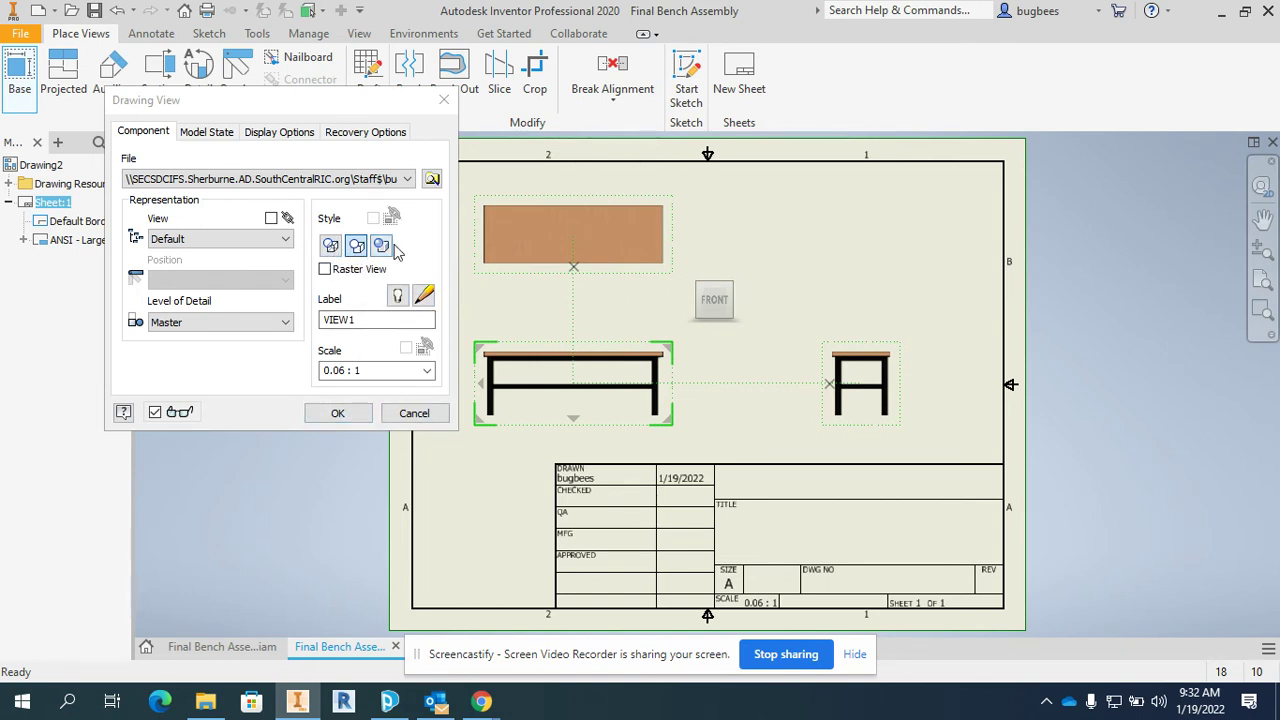
left_click(332, 247)
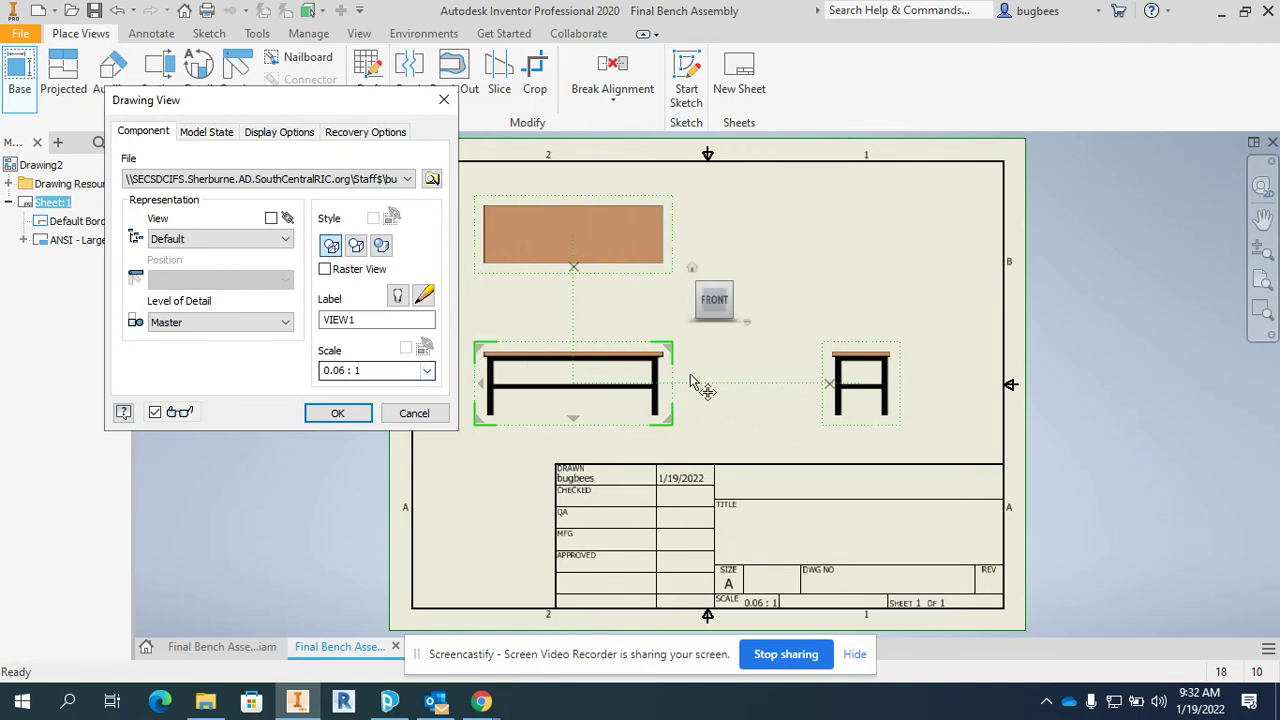
left_click(427, 370)
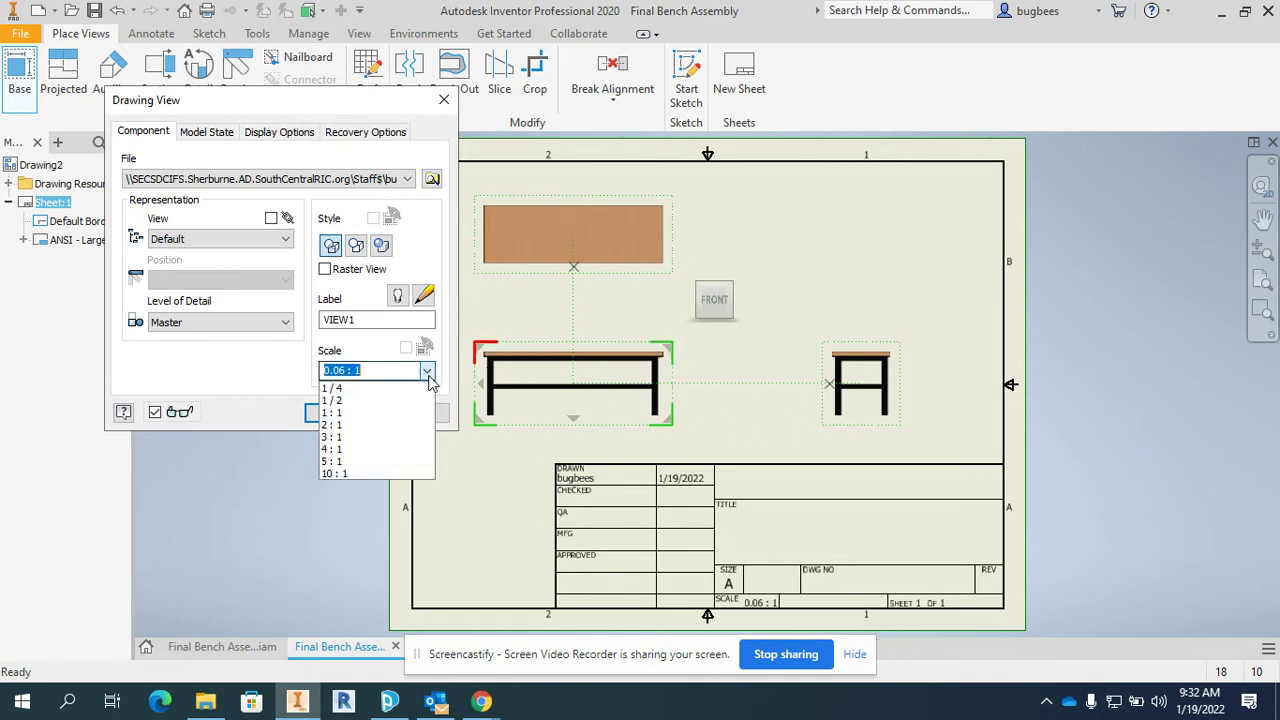
left_click(370, 356)
left_click(350, 412)
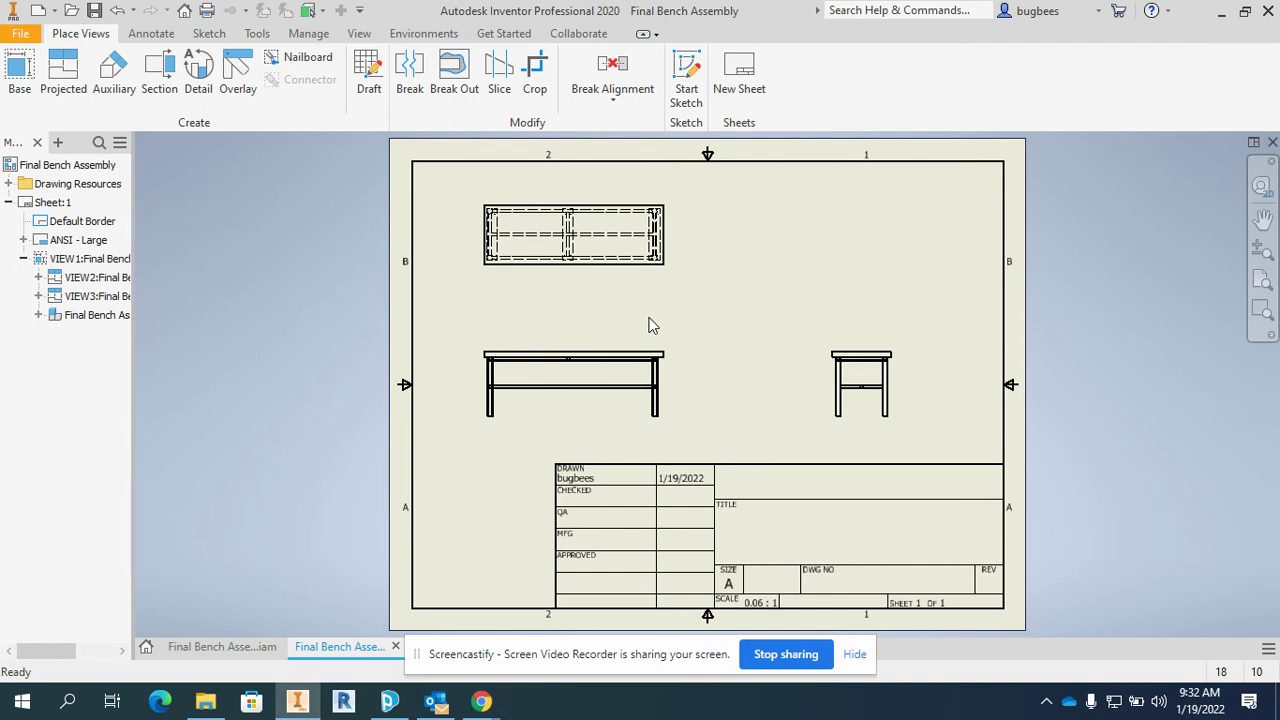
Project an isometric view from the front view into the sheet's upper right.
middle_click_drag(649, 323, 487, 362)
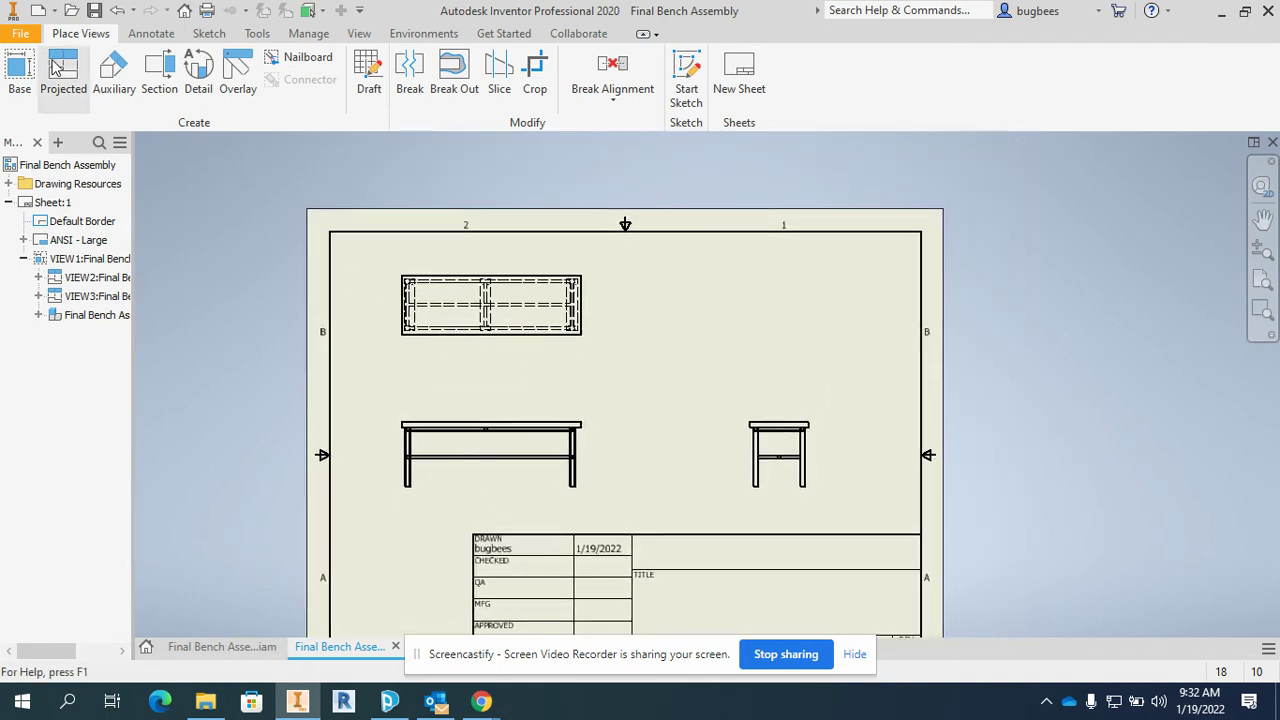
left_click(64, 75)
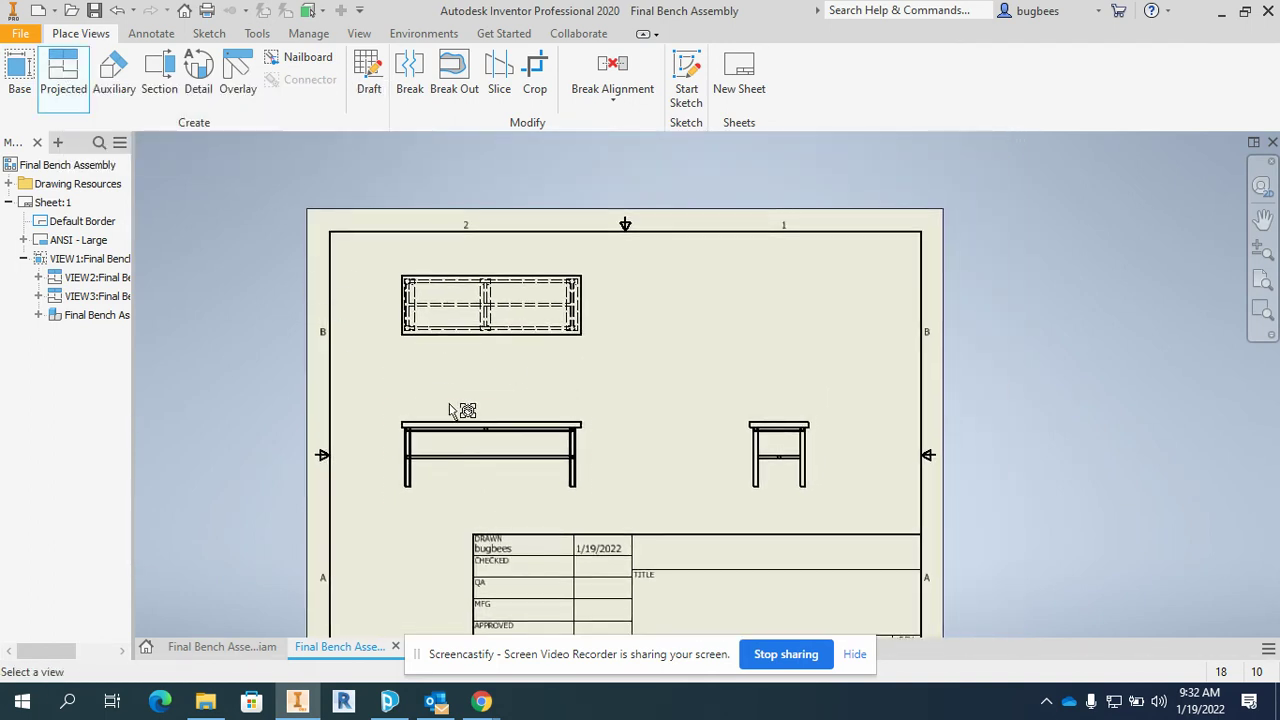
left_click(467, 428)
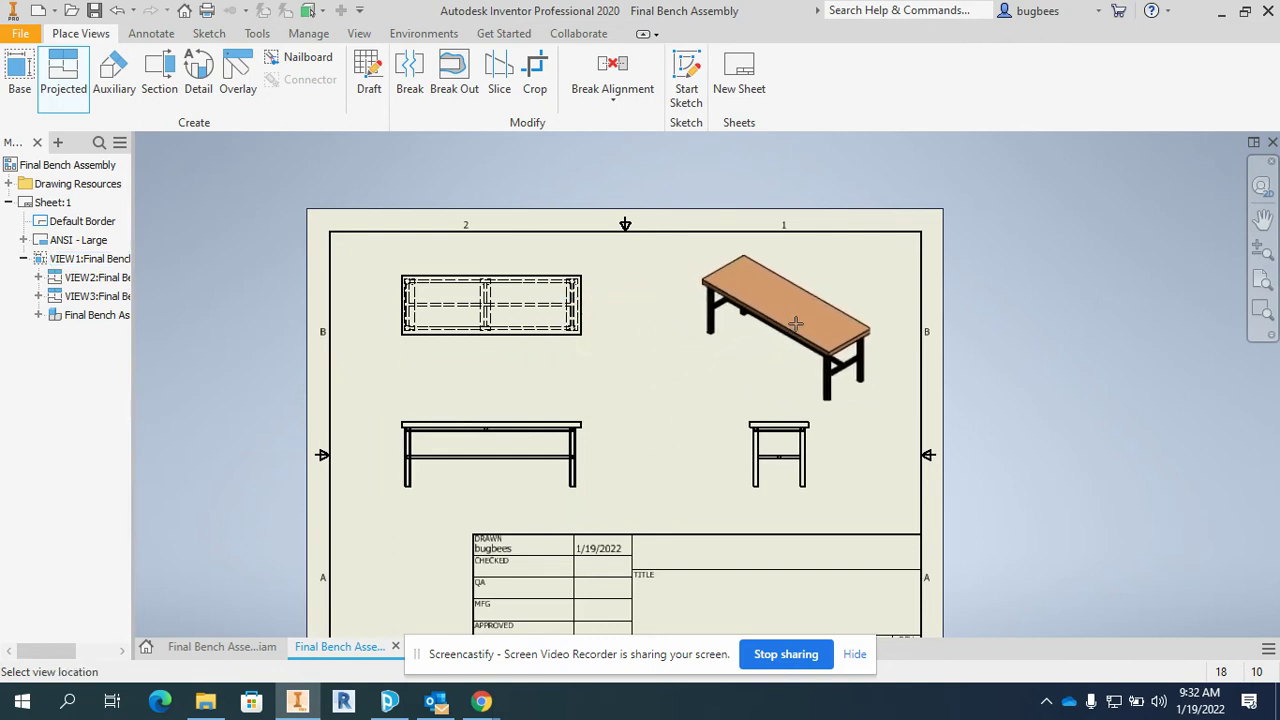
left_click(793, 322)
right_click(750, 337)
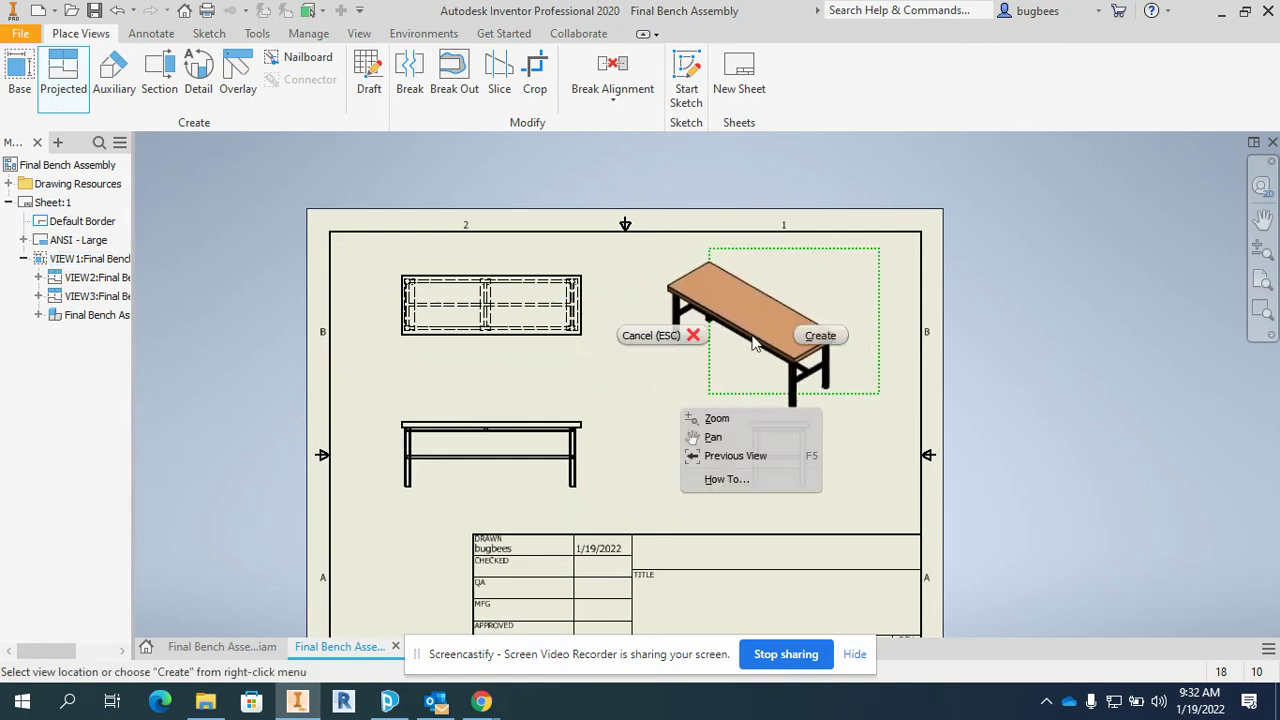
left_click(820, 336)
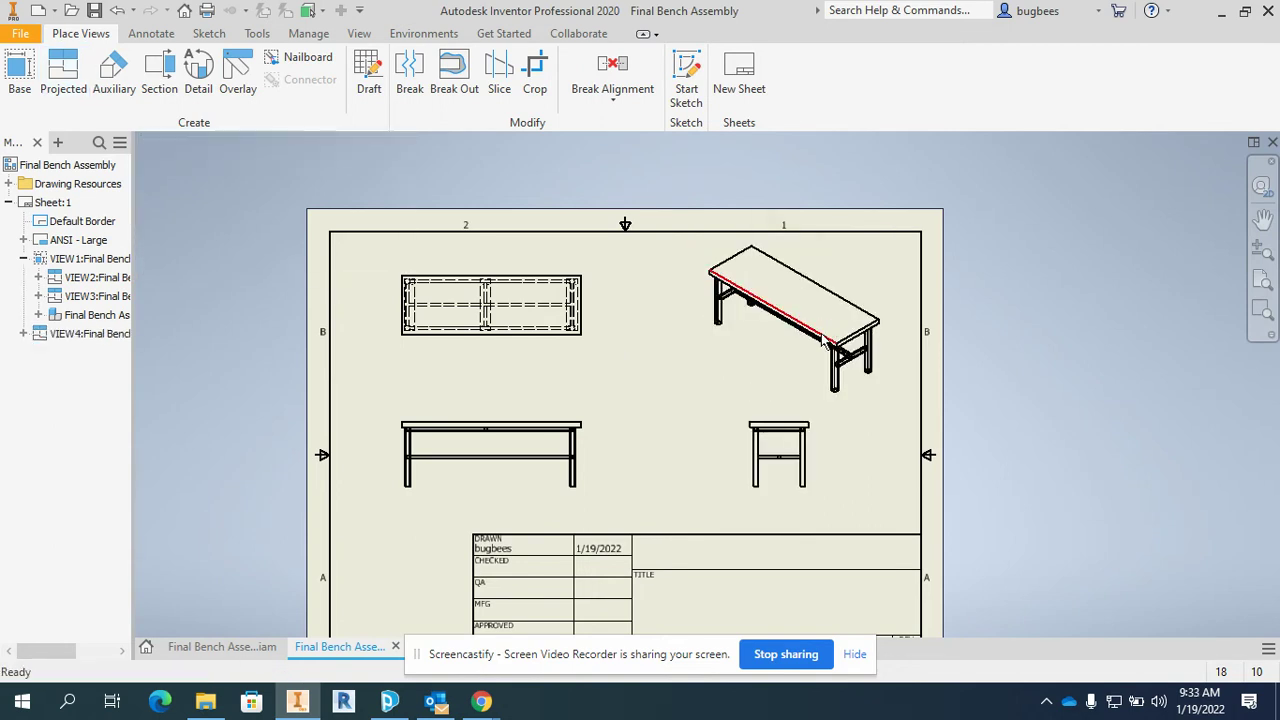
Change the isometric view VIEW4 to the Shaded style.
right_click(756, 373)
left_click(722, 165)
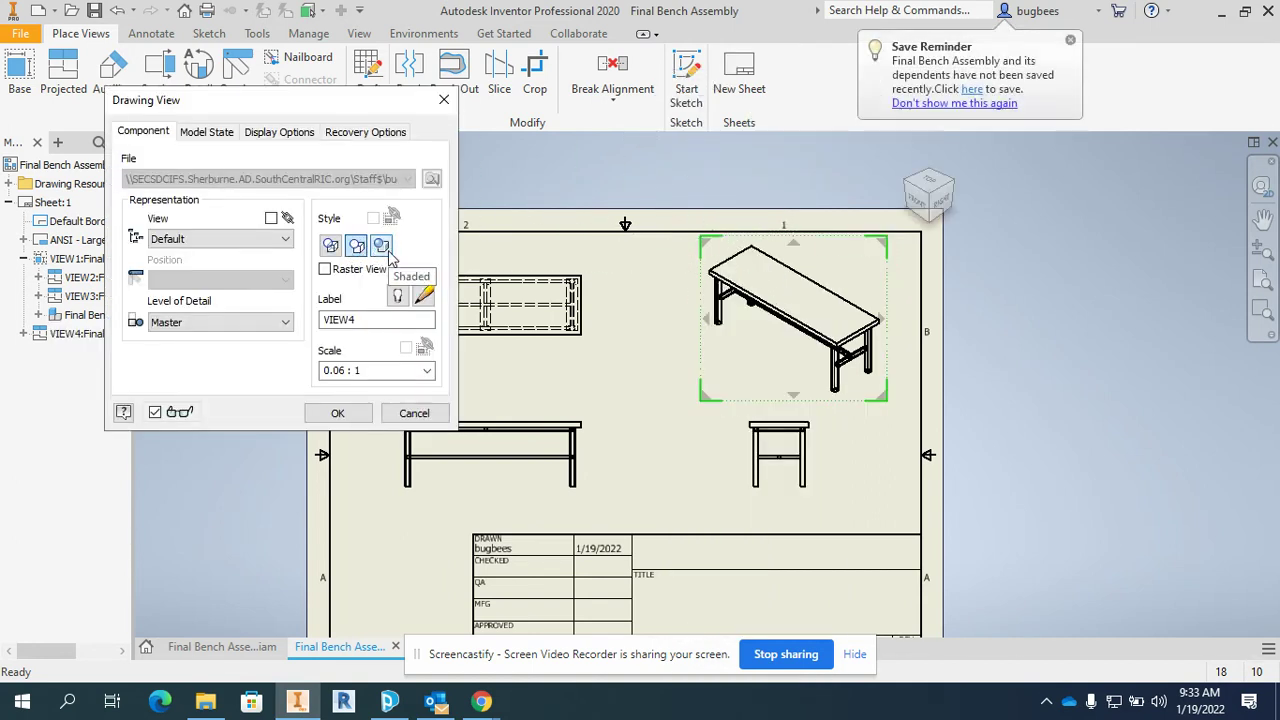
left_click(383, 250)
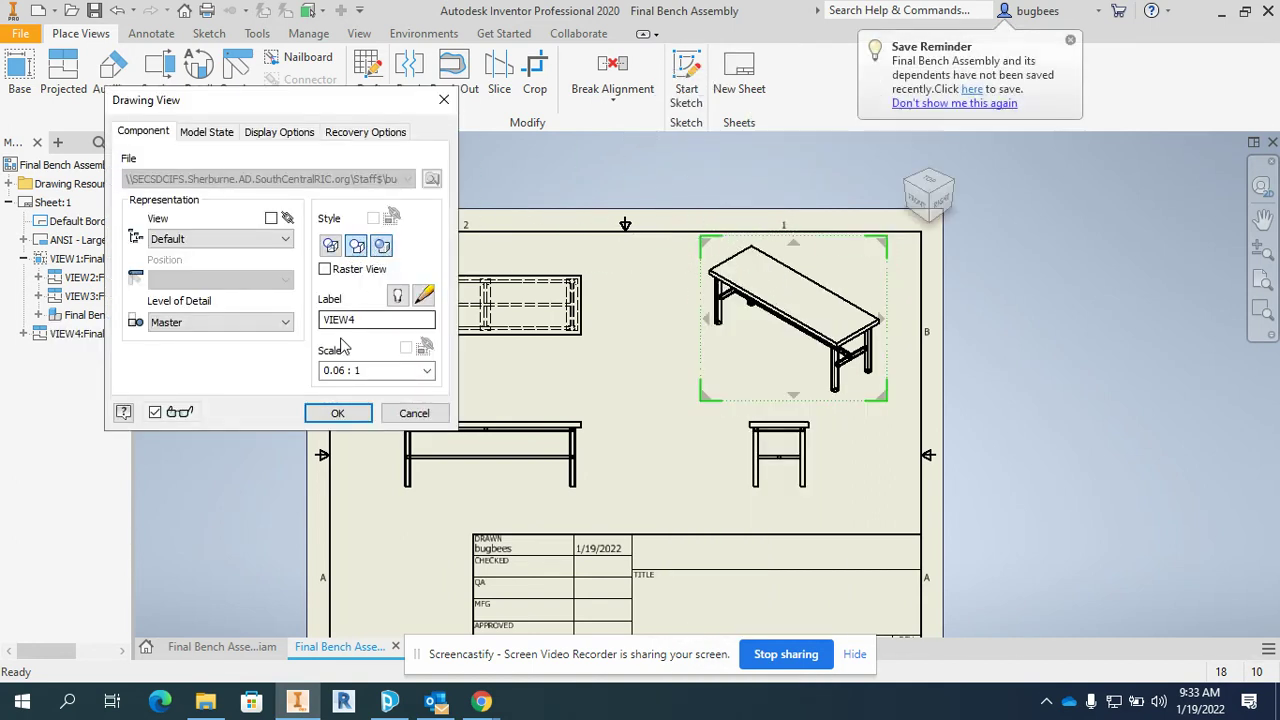
left_click(337, 413)
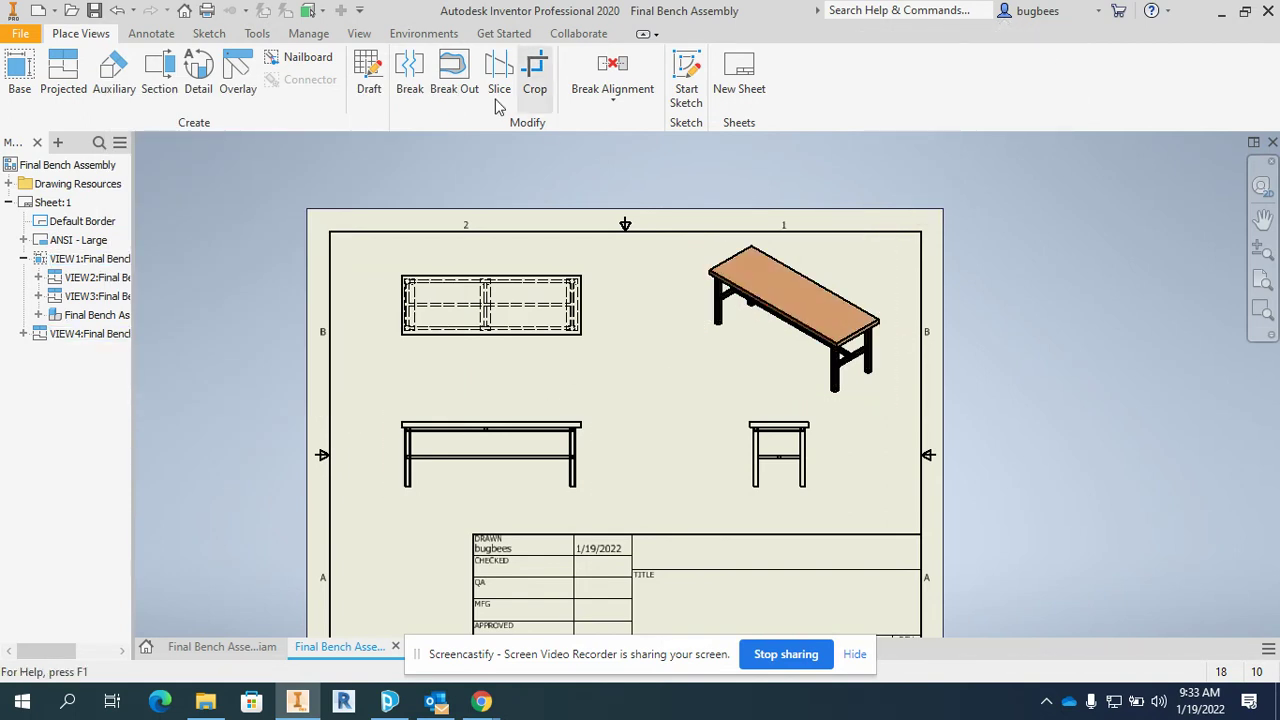
Dimension the left leg's outer edge with the 17.00 height.
left_click(150, 33)
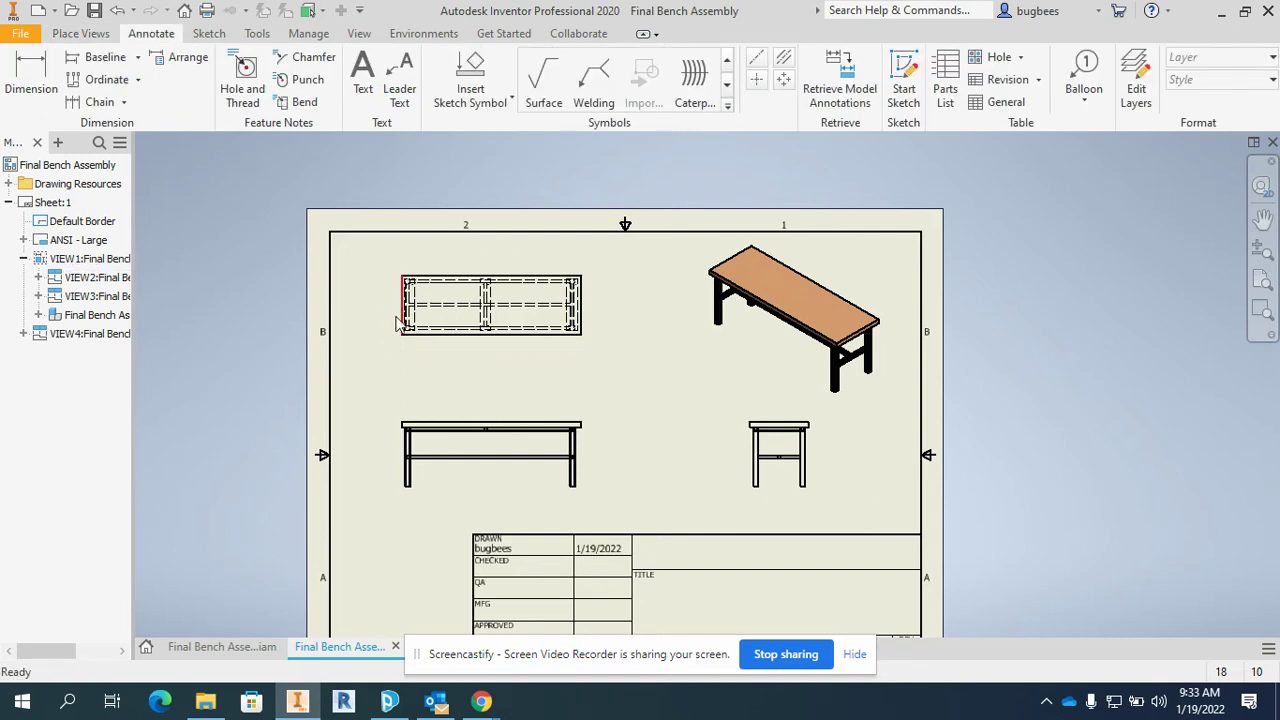
scroll(430, 480, "up", 4)
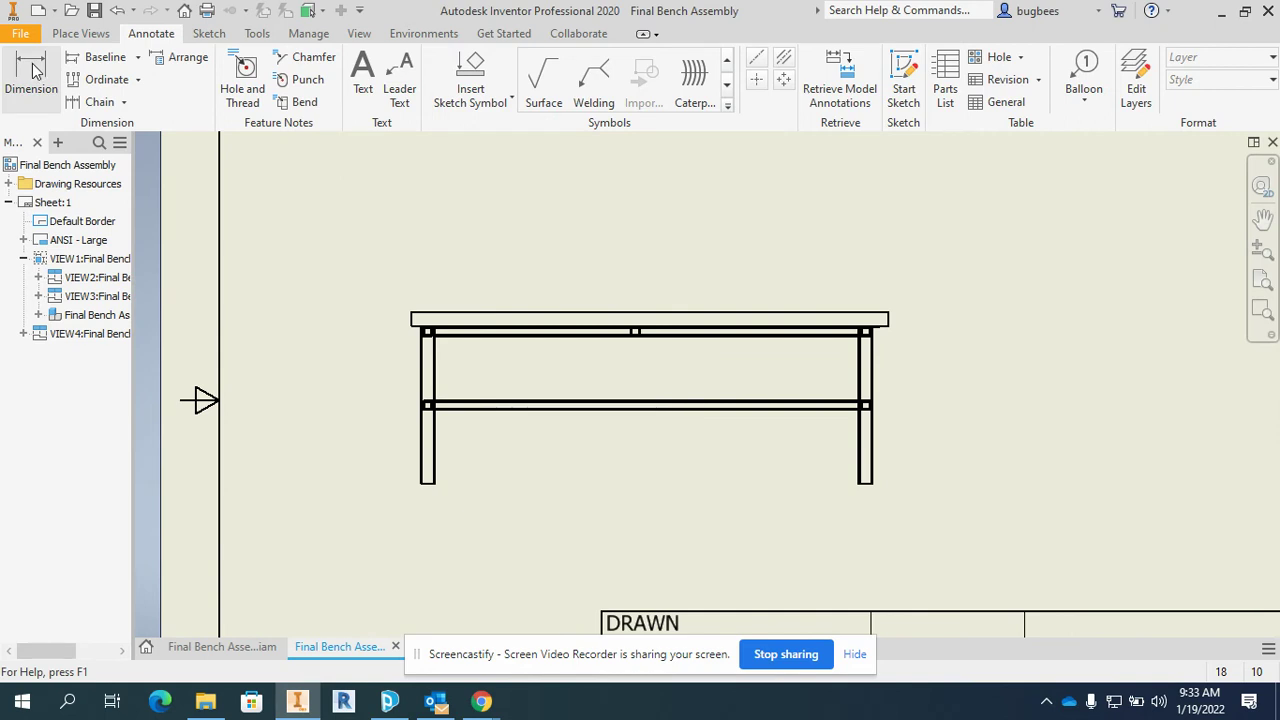
left_click(35, 70)
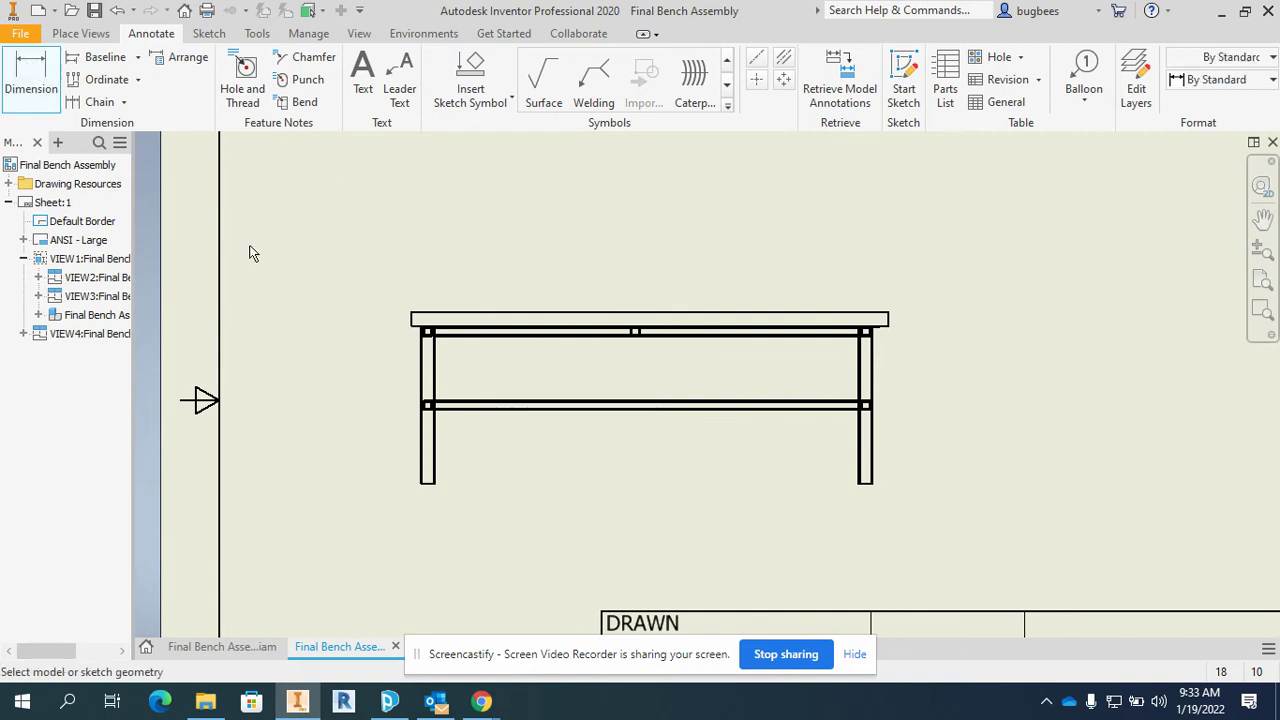
left_click(419, 376)
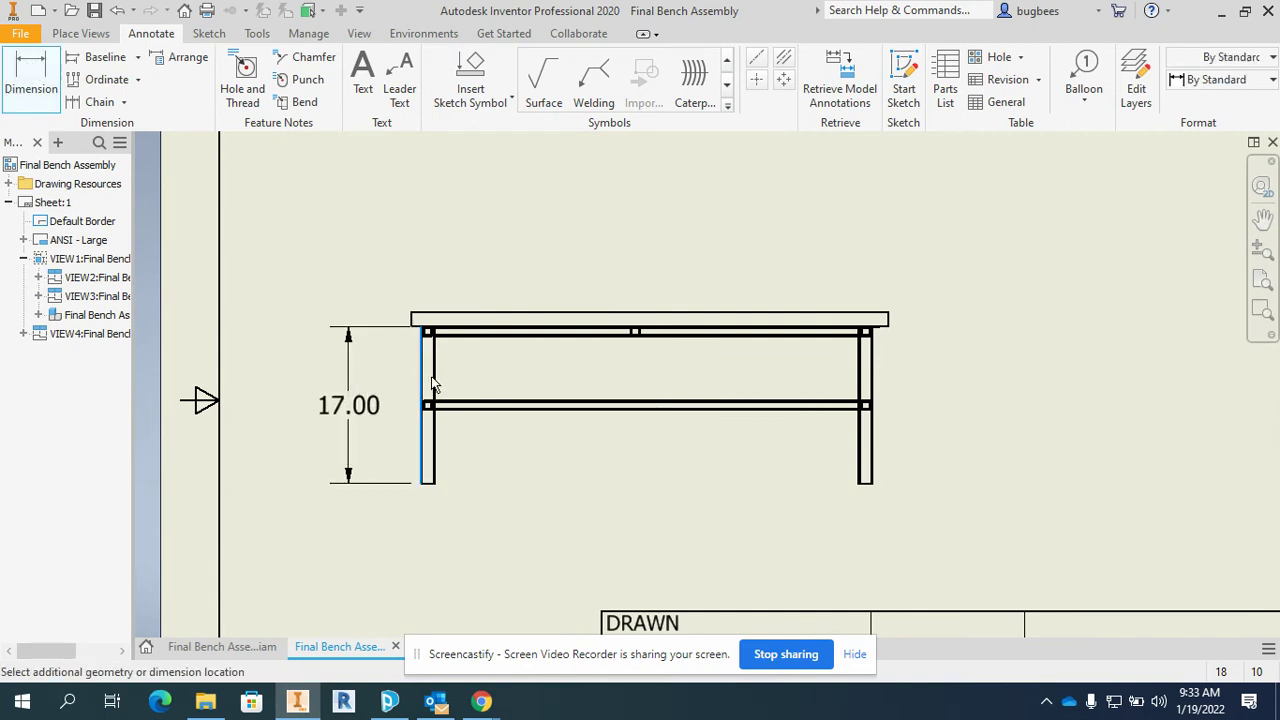
left_click(432, 383)
left_click(988, 661)
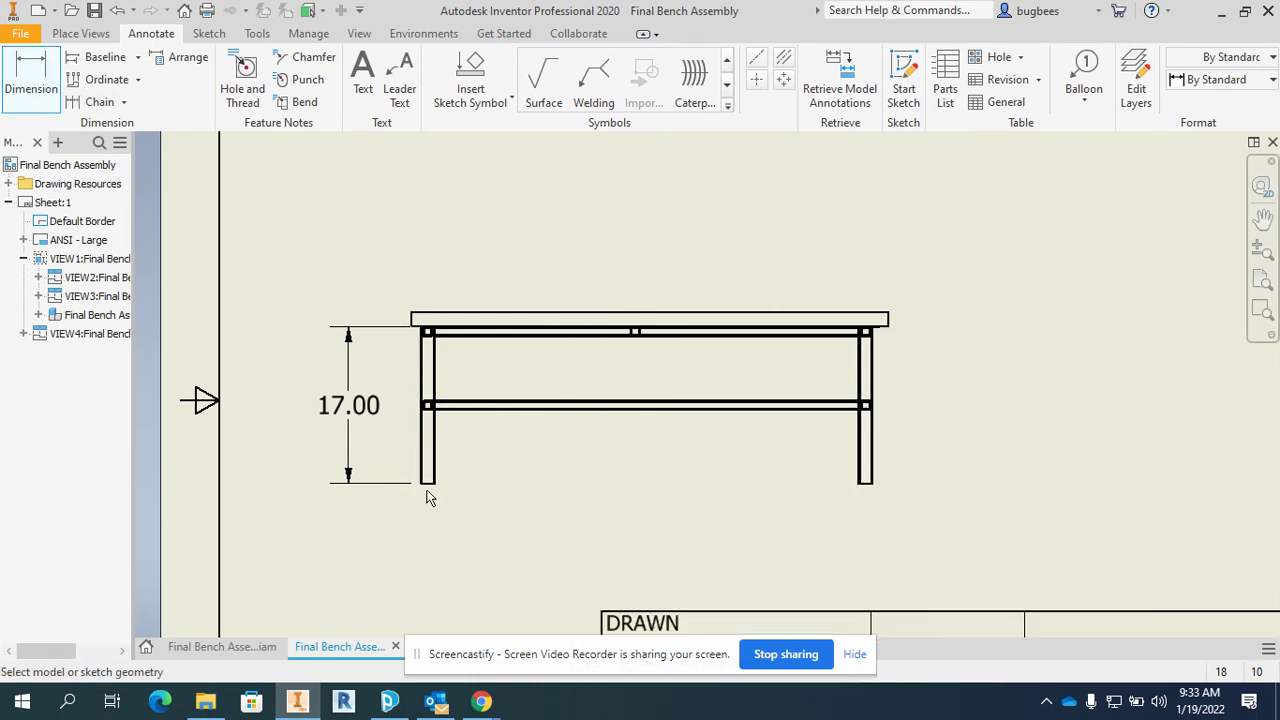
Dimension the leg's width between its two edges as 1.50, placed below the leg.
scroll(427, 484, "up", 5)
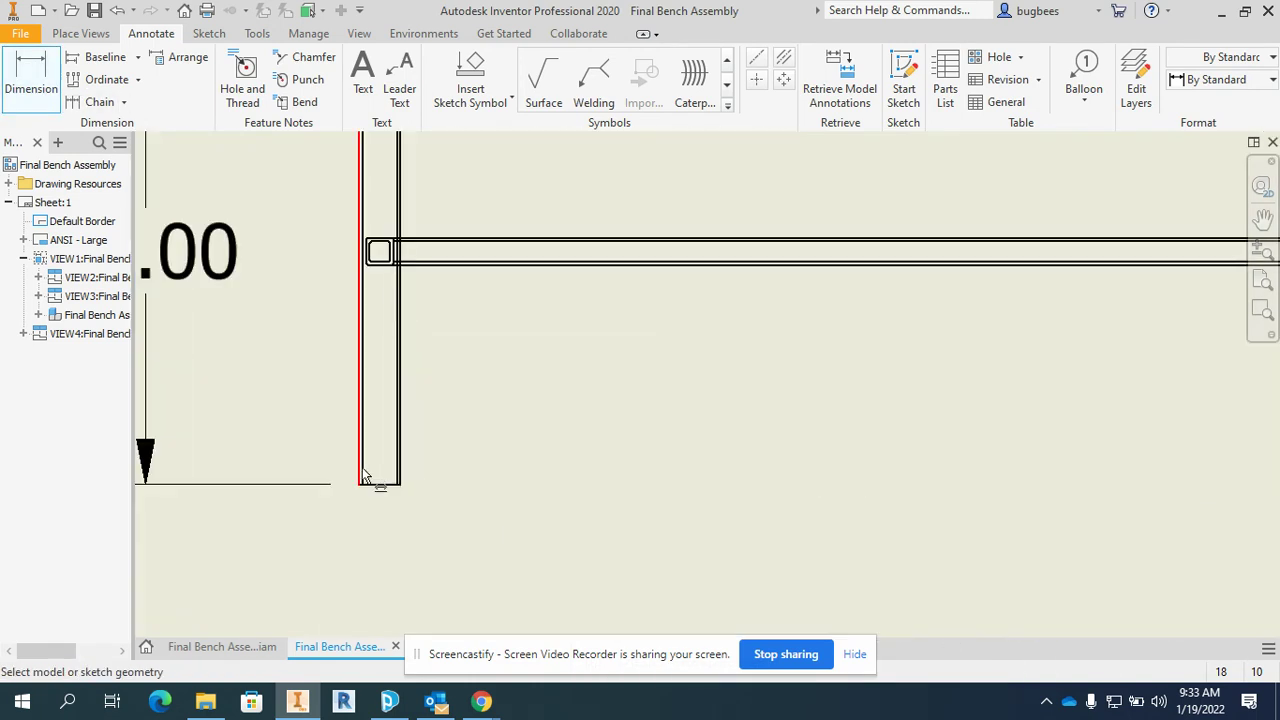
left_click(359, 466)
left_click(399, 450)
scroll(352, 540, "up", 3)
scroll(355, 550, "down", 4)
middle_click_drag(363, 557, 442, 541)
left_click(822, 577)
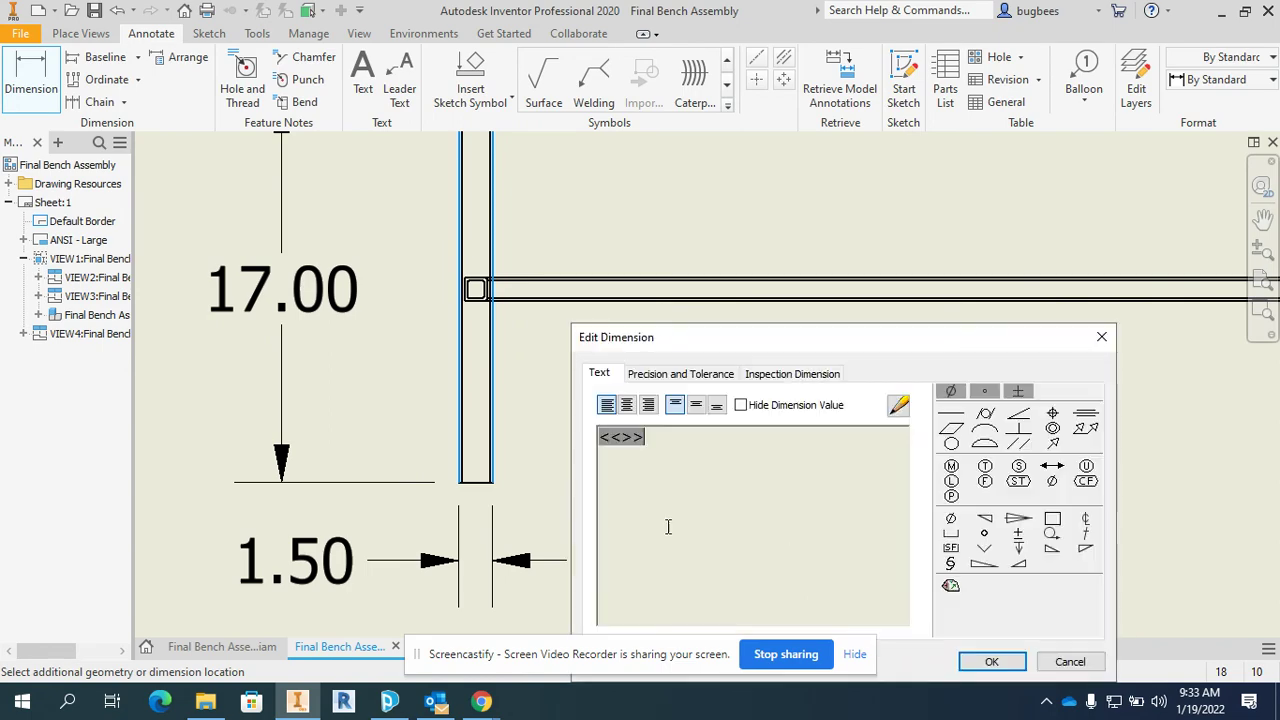
left_click_drag(785, 350, 629, 124)
left_click(836, 436)
scroll(654, 404, "down", 6)
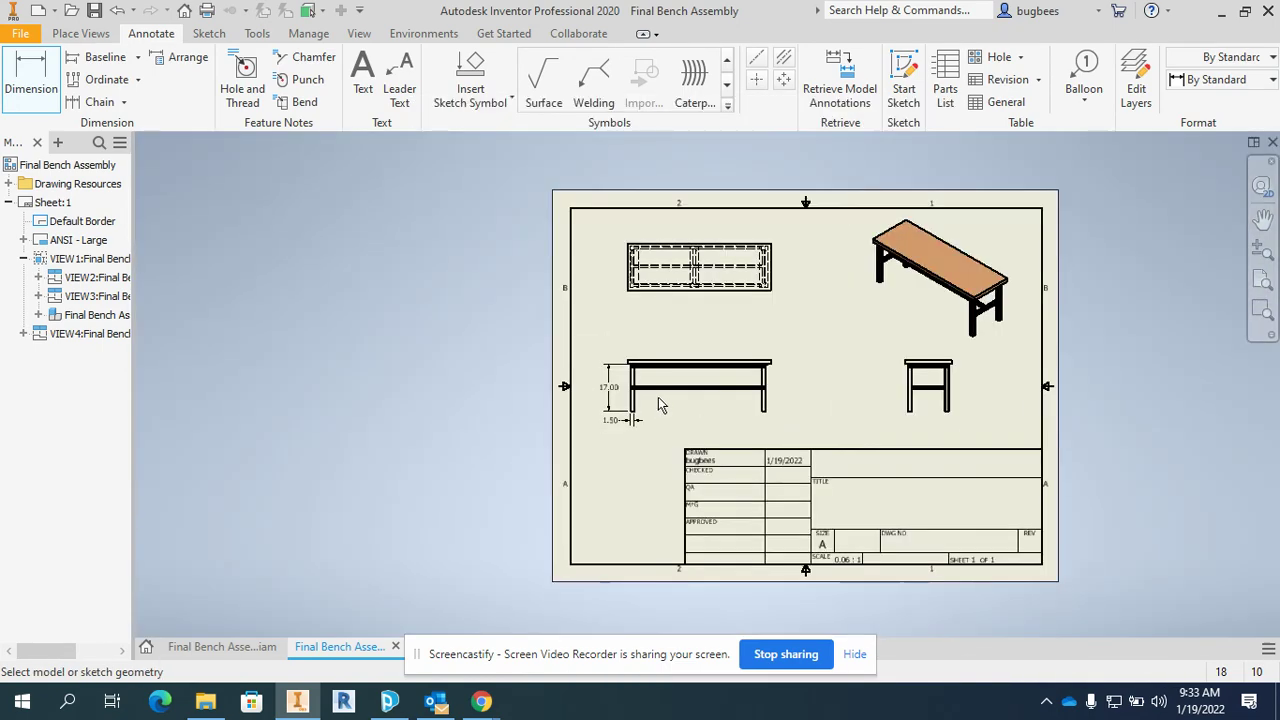
middle_click_drag(629, 385, 594, 386)
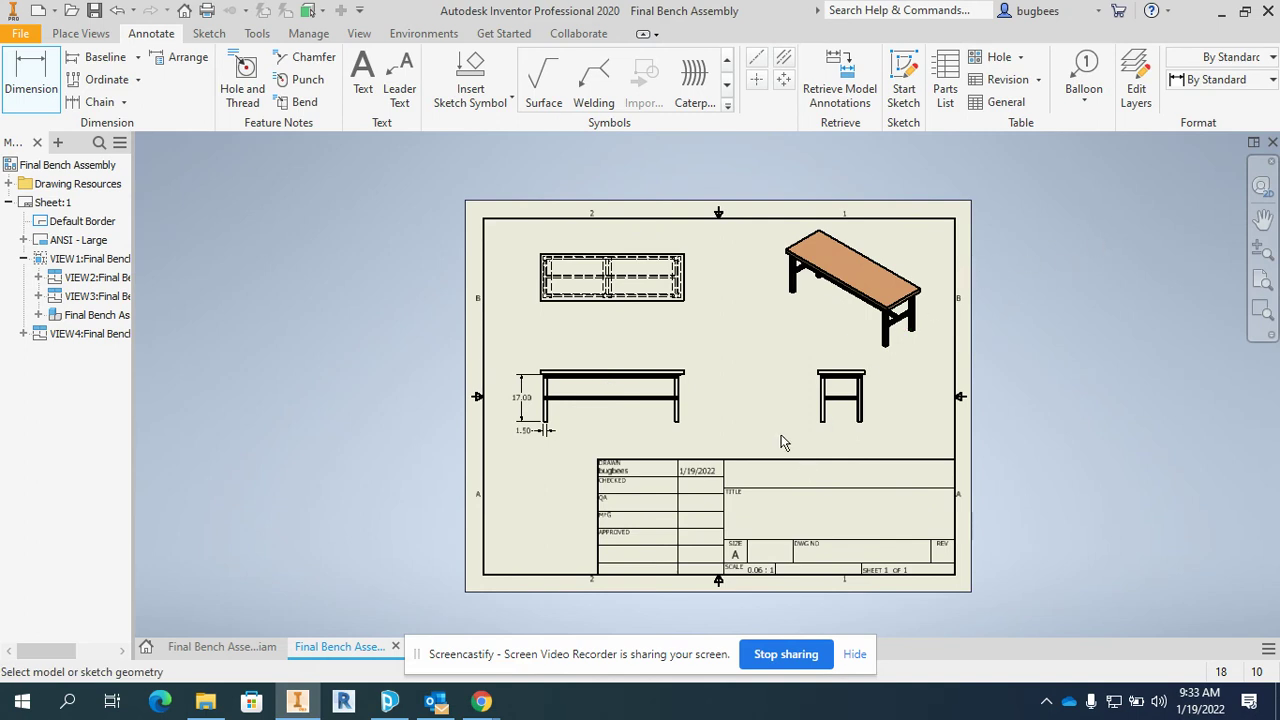
scroll(776, 437, "up", 3)
scroll(768, 403, "down", 2)
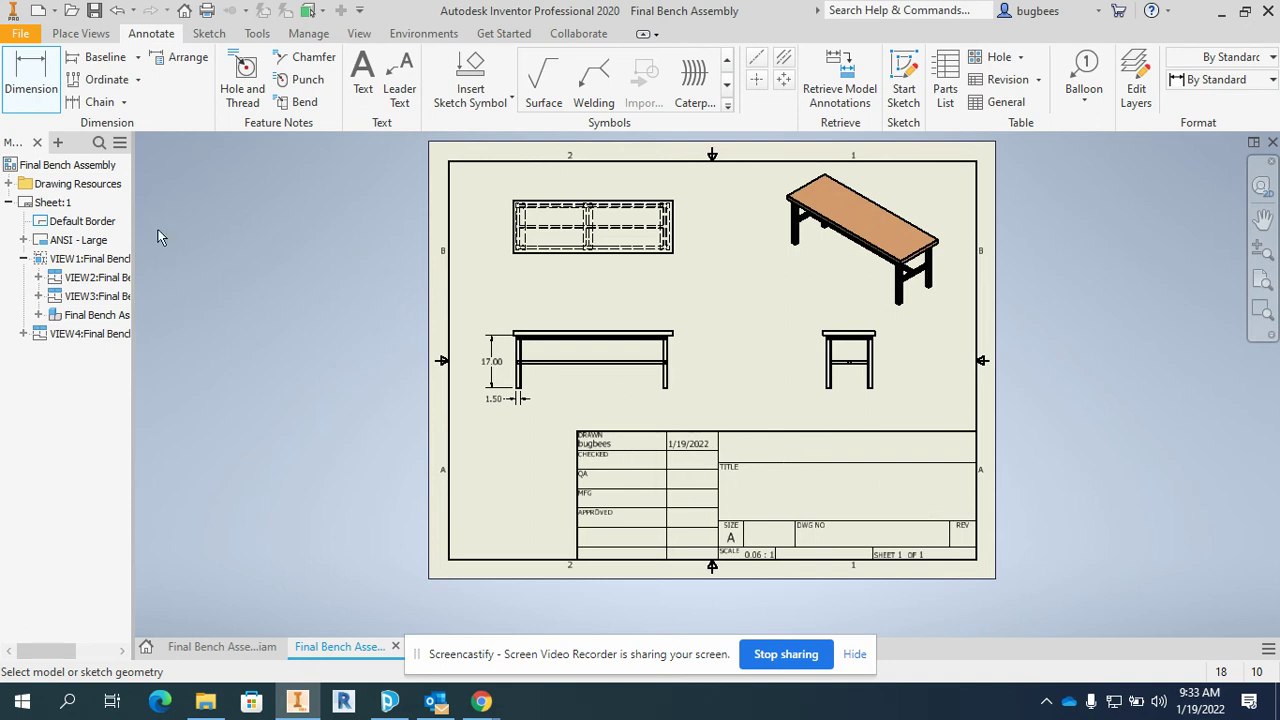
Set the Final Bench Assembly drawing's Author iProperty to the surname in capitals.
right_click(72, 172)
left_click(72, 168)
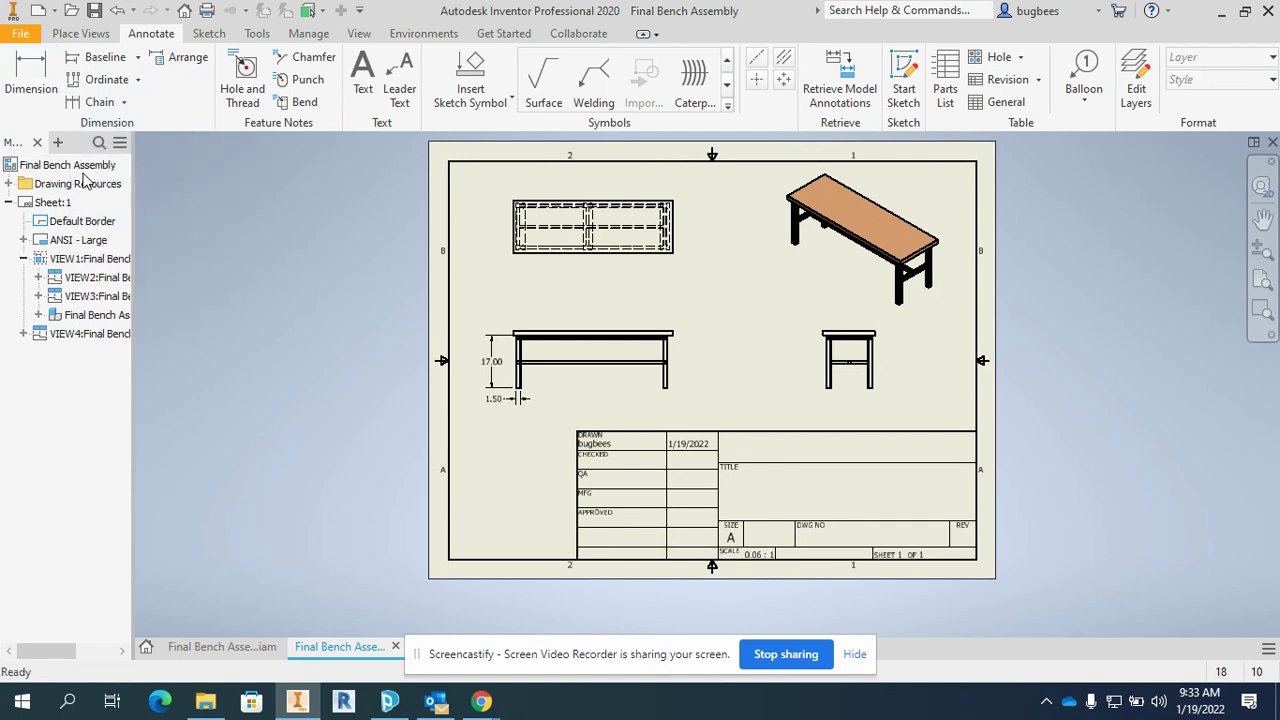
right_click(72, 172)
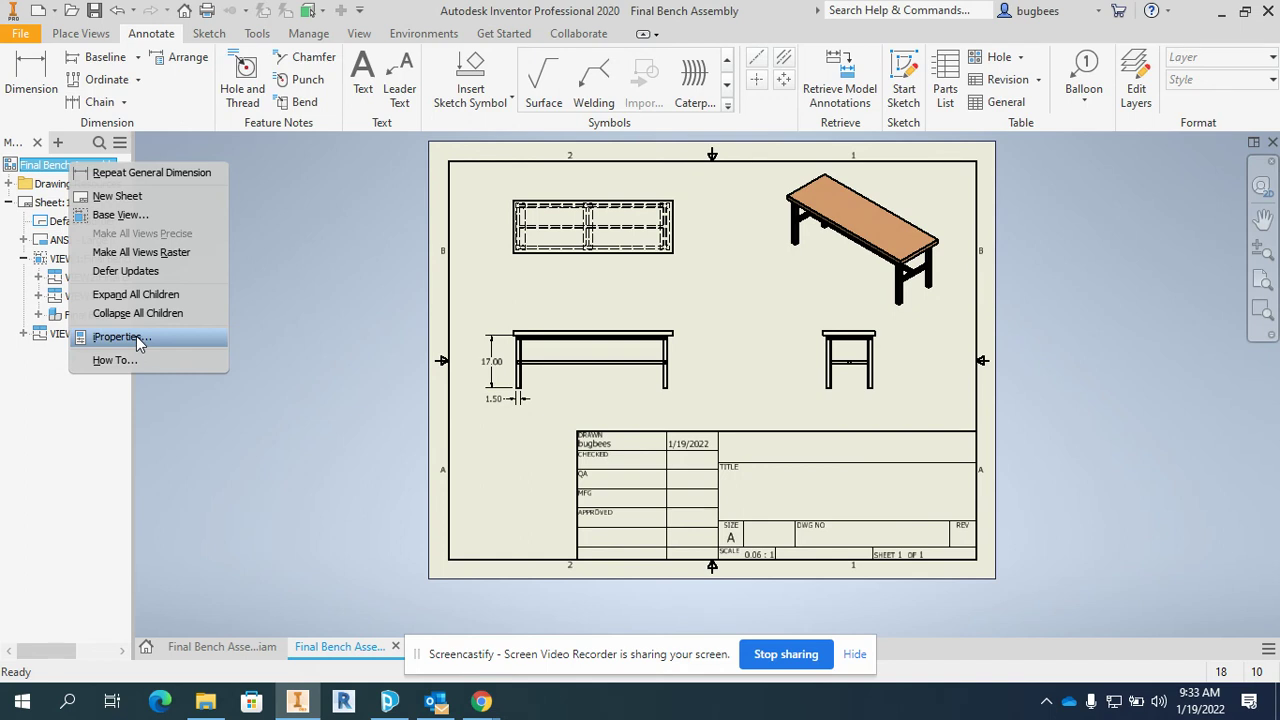
left_click(138, 340)
left_click(493, 88)
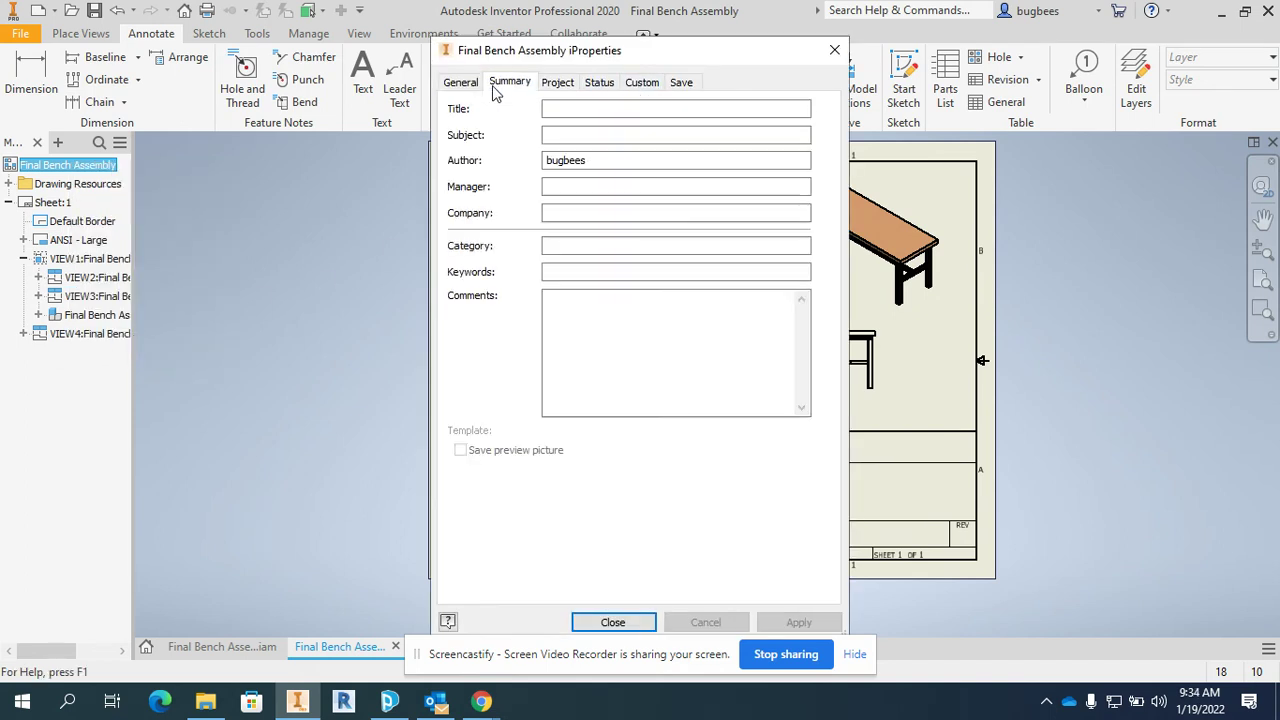
left_click_drag(603, 162, 511, 157)
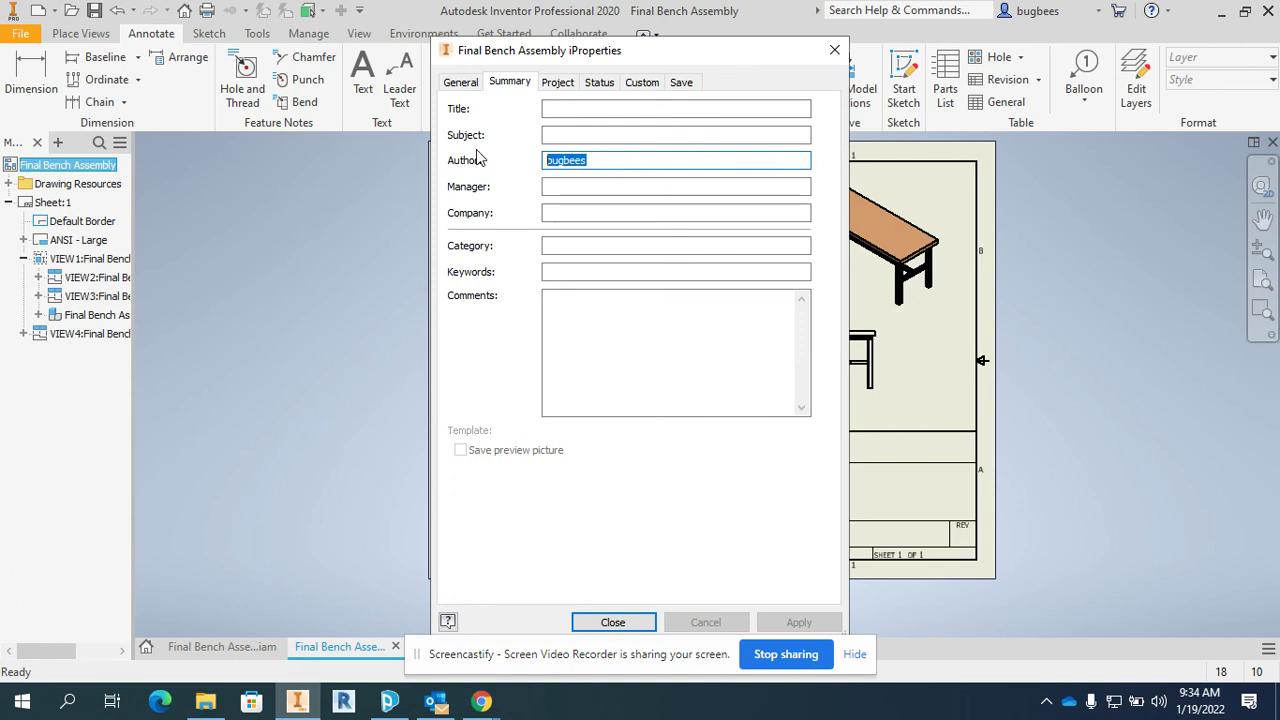
type("BUGB")
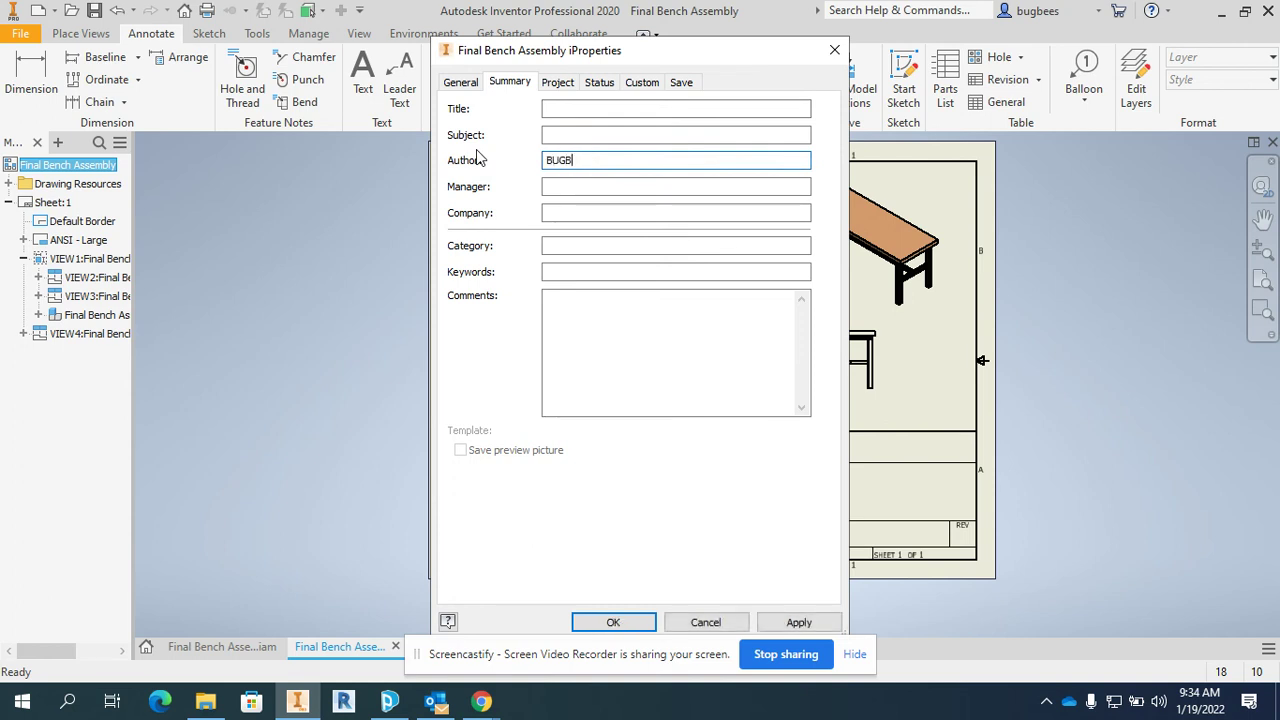
type("EE")
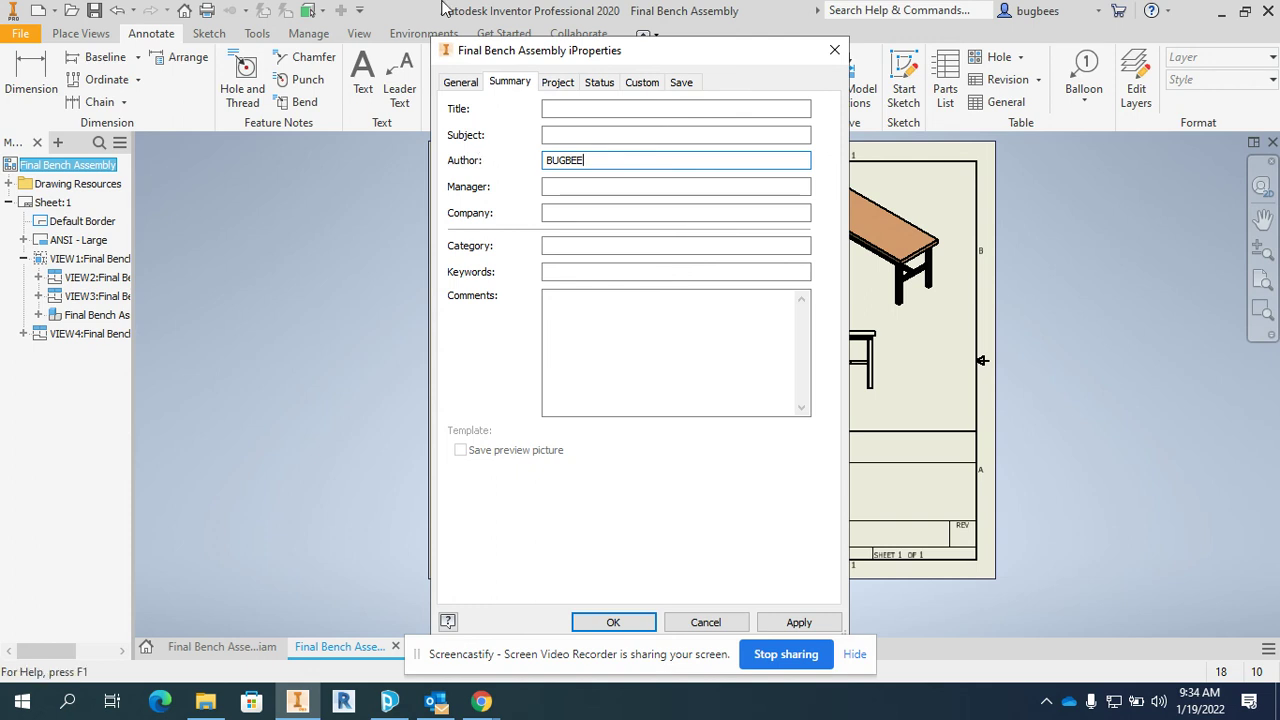
left_click(799, 622)
left_click(613, 622)
scroll(643, 512, "up", 5)
scroll(600, 449, "down", 10)
scroll(697, 447, "up", 4)
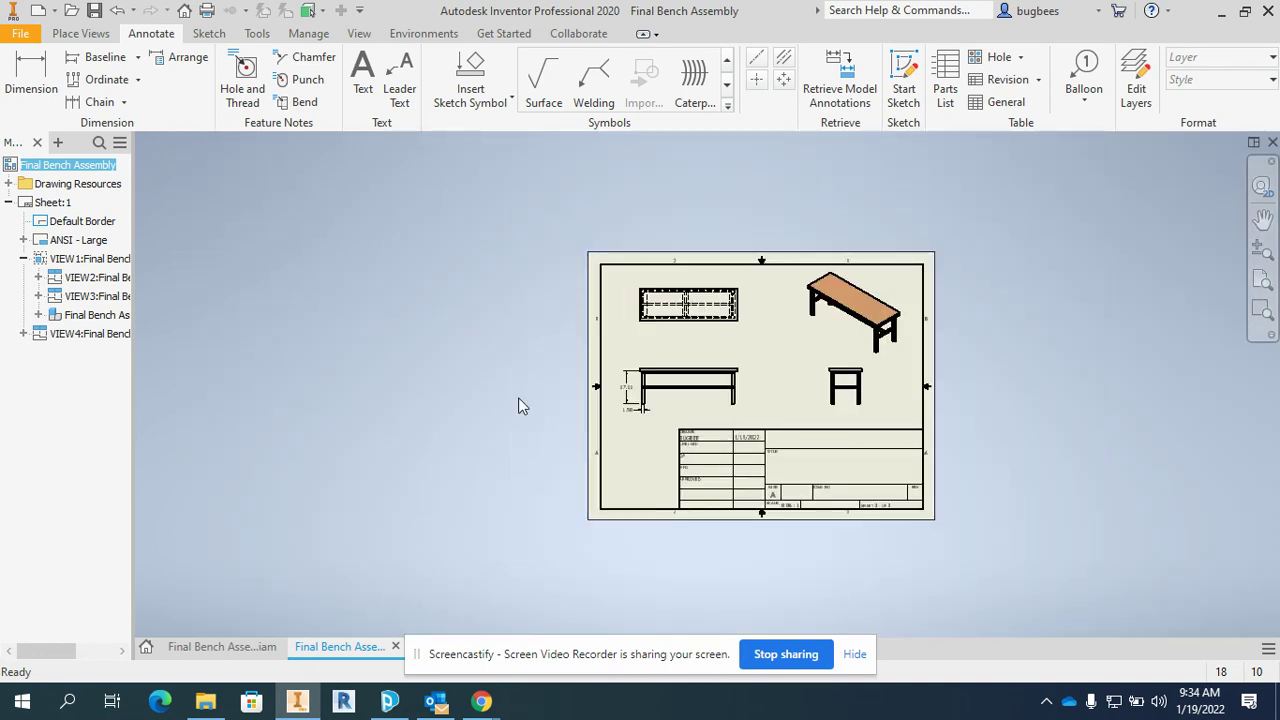
Enter 'Bench Assembly' as the Title on the drawing's iProperties Summary page and apply it.
right_click(70, 176)
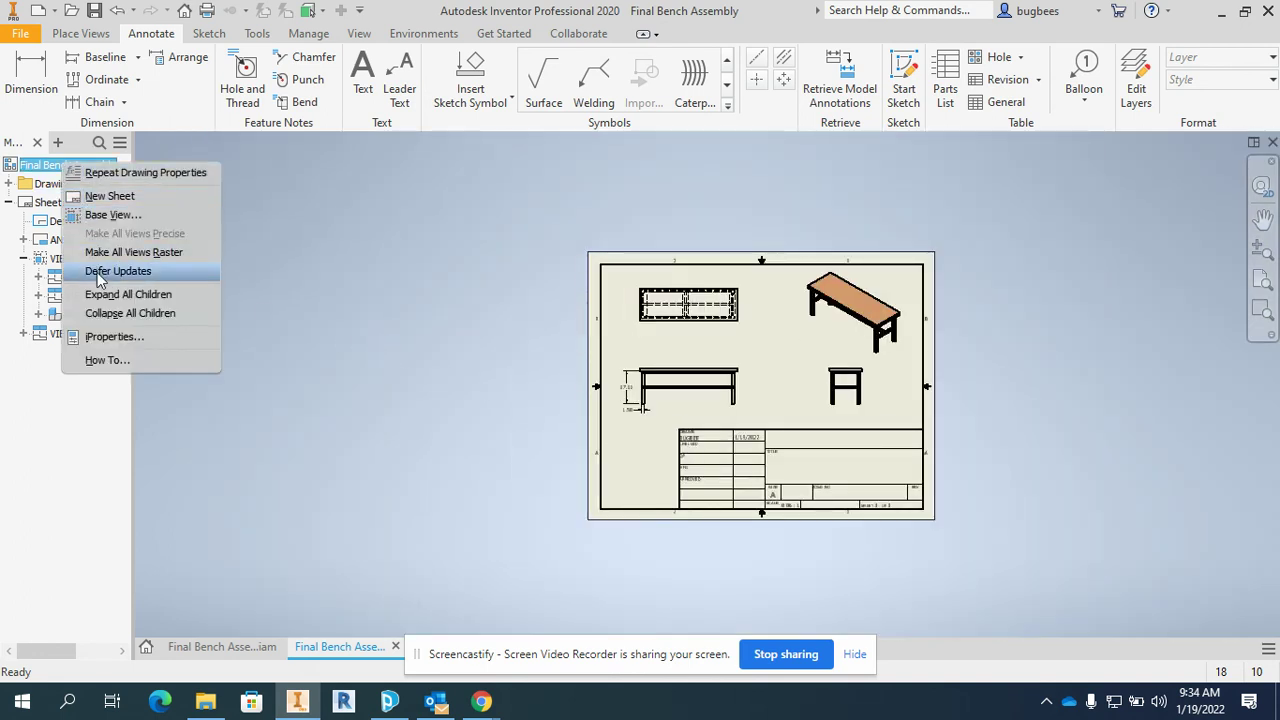
left_click(103, 337)
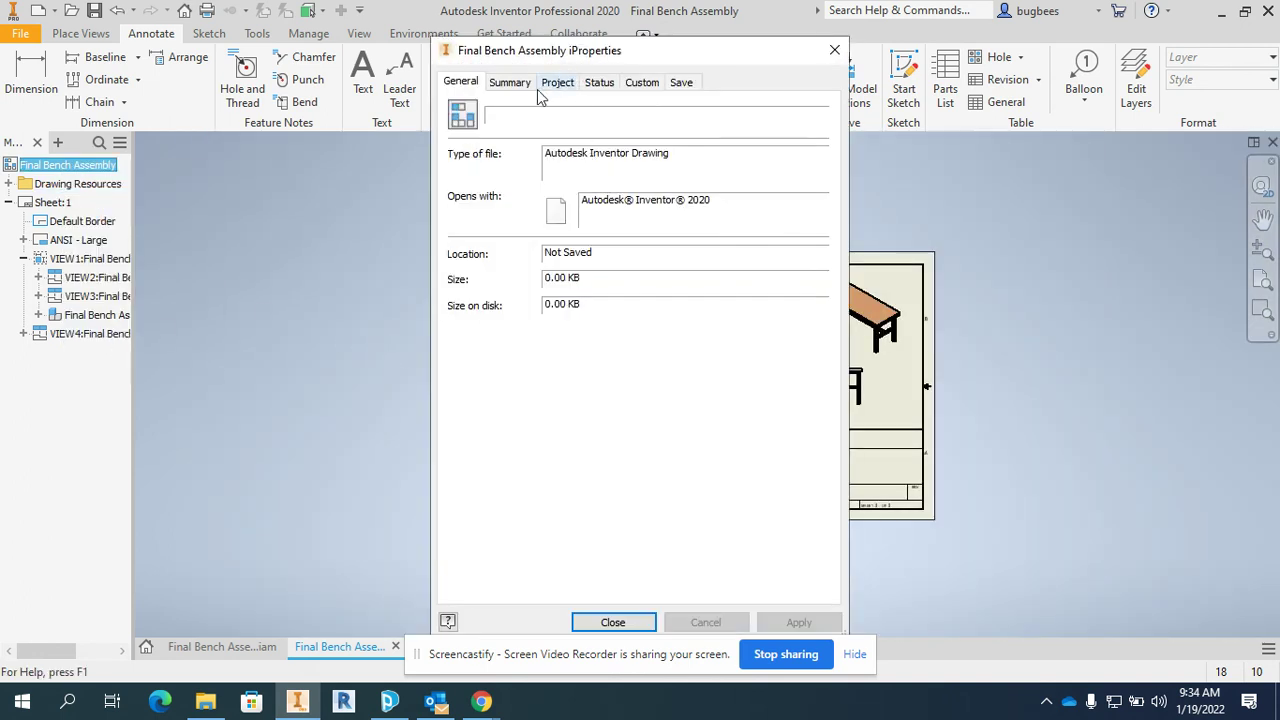
left_click(507, 83)
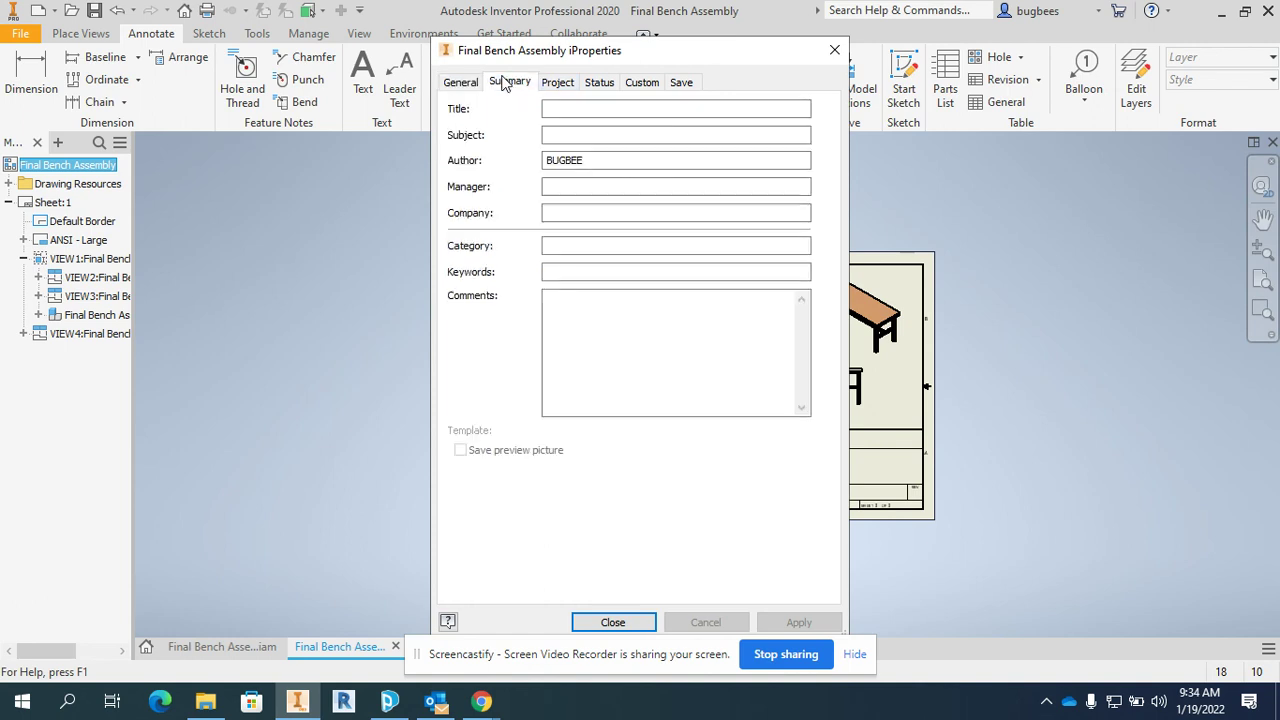
left_click(565, 110)
type("Bench Ass")
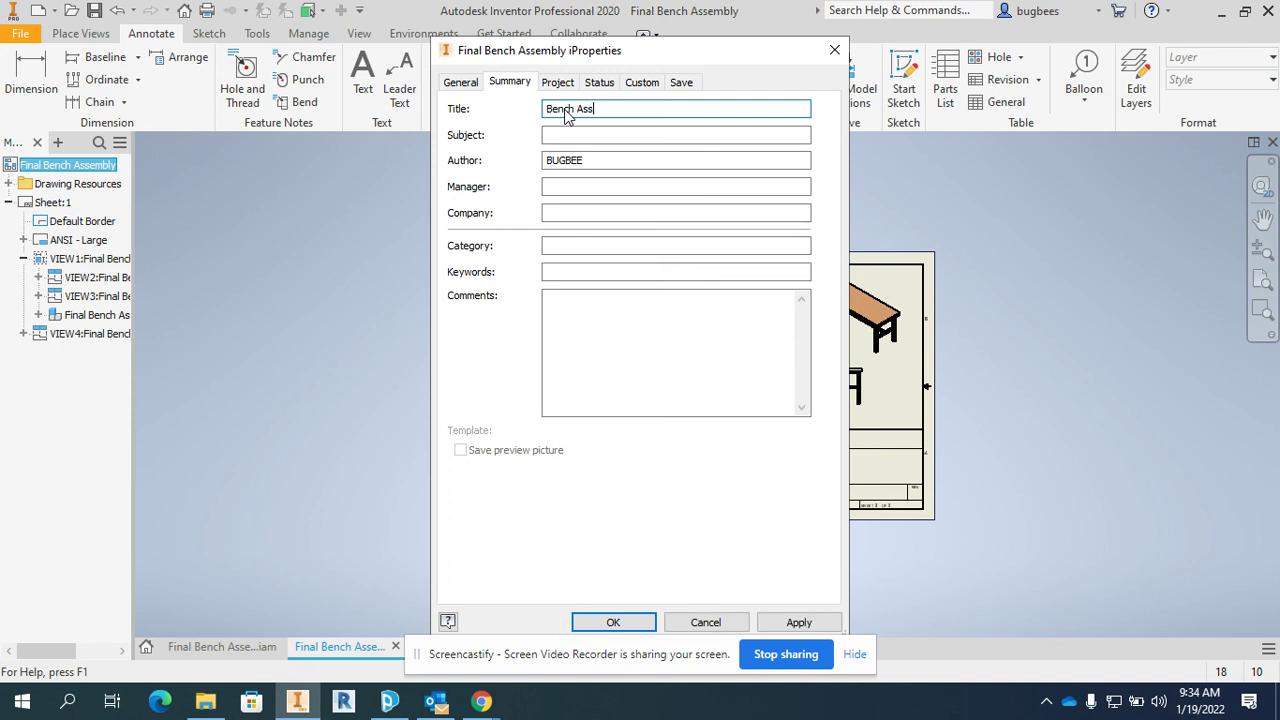
type("eb")
type("bly")
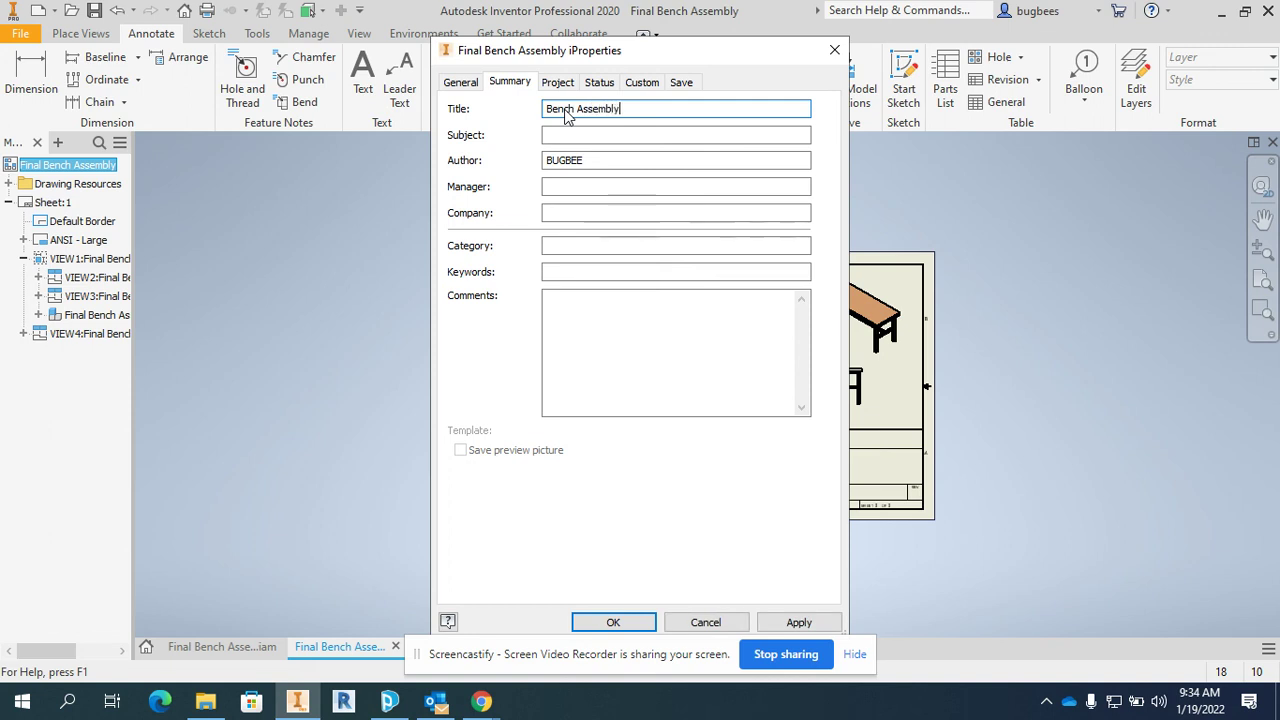
left_click(781, 620)
left_click(622, 620)
scroll(794, 492, "down", 5)
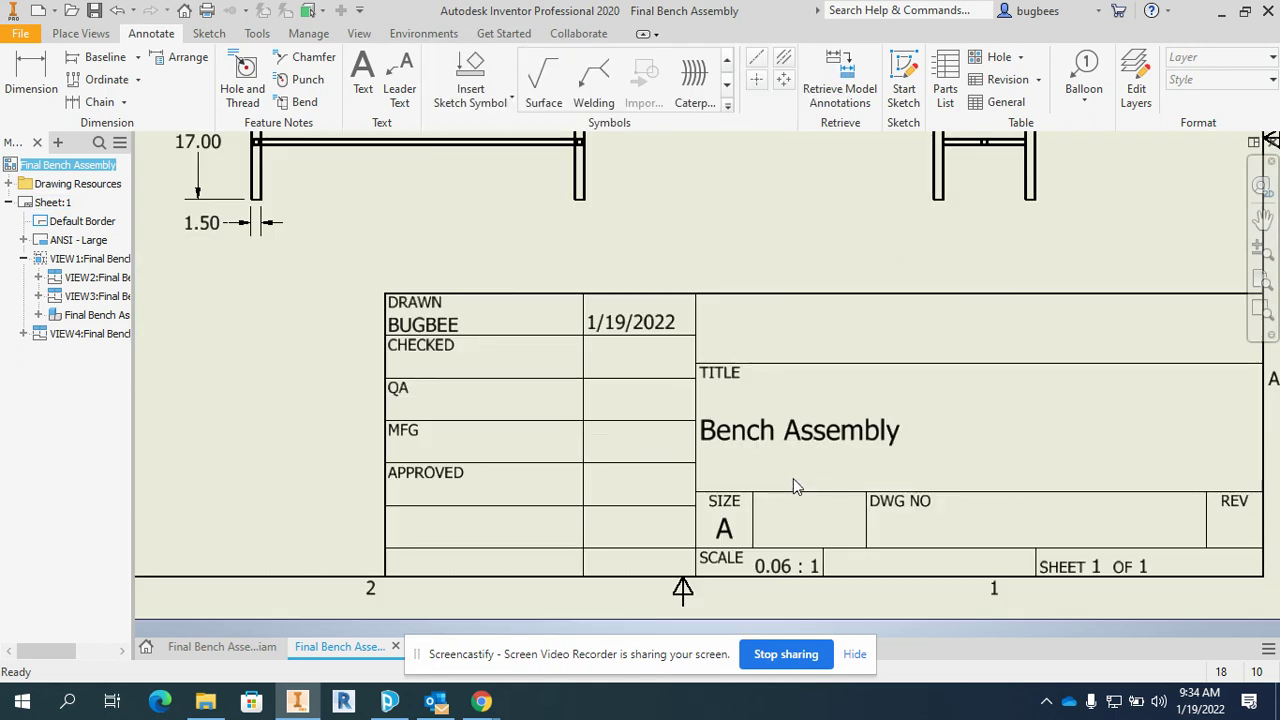
scroll(788, 456, "up", 6)
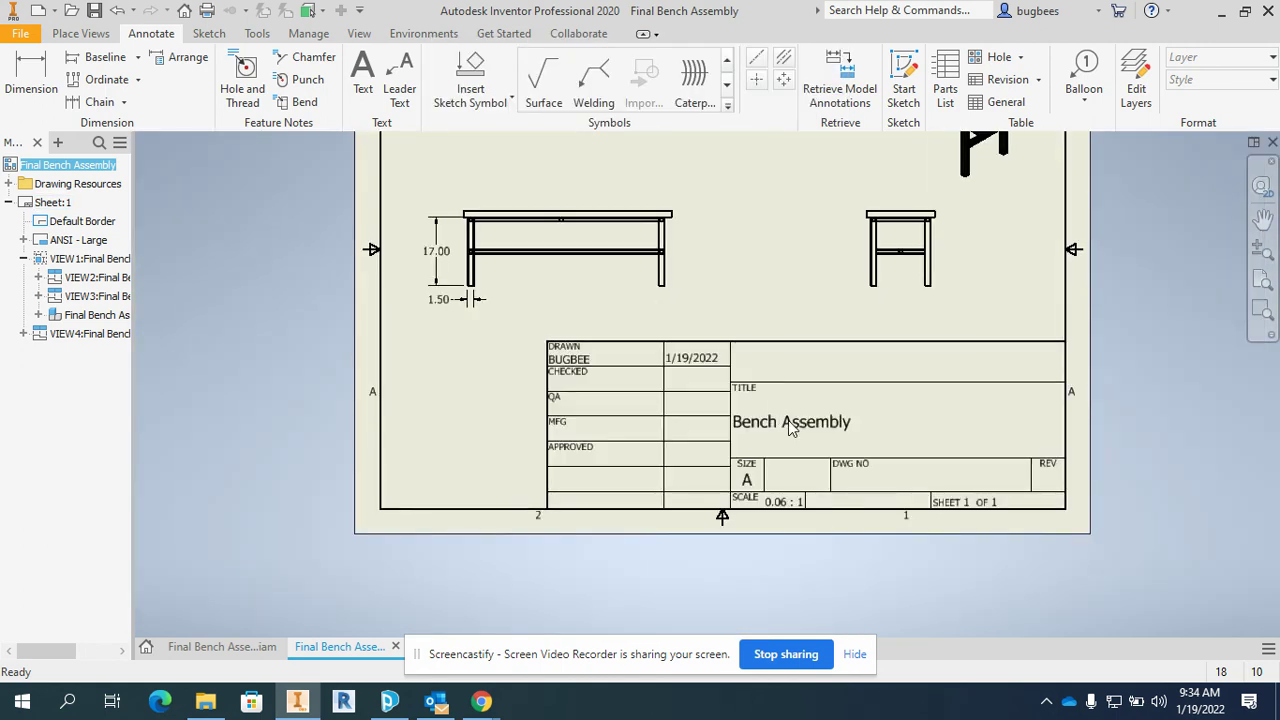
mouse_move(781, 422)
middle_mouse_down()
mouse_move(779, 446)
mouse_move(648, 459)
middle_mouse_up()
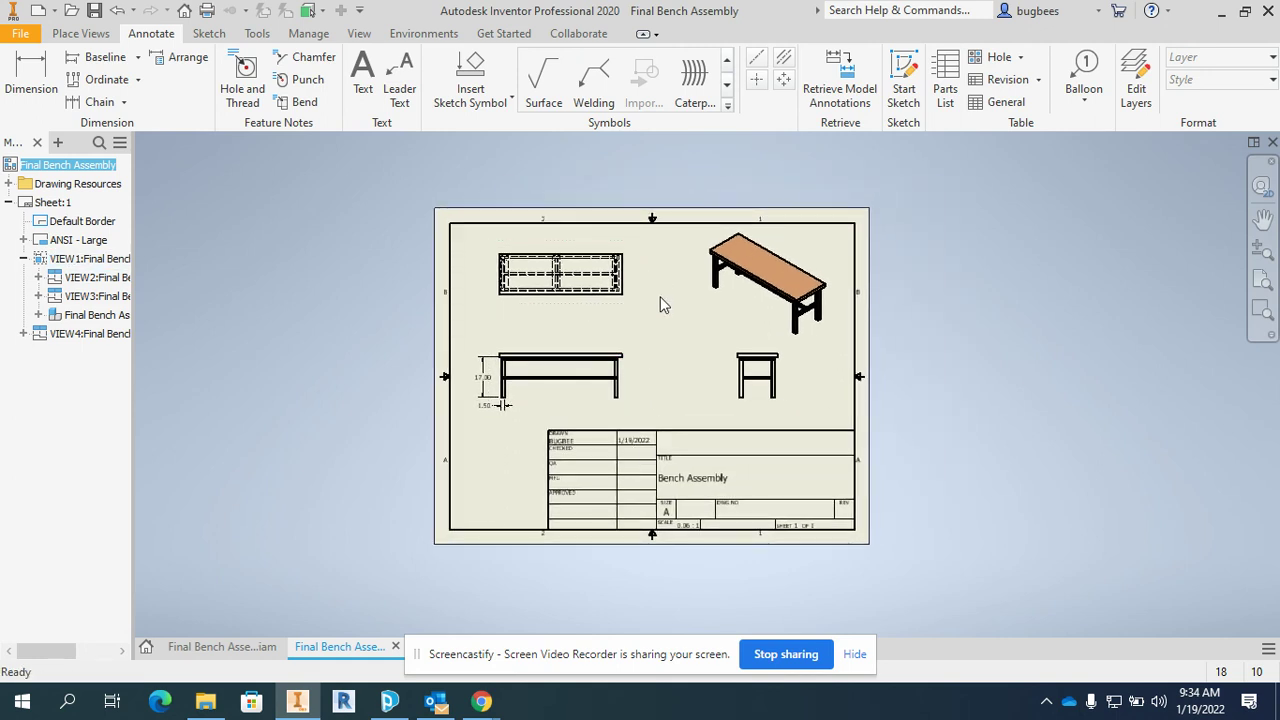